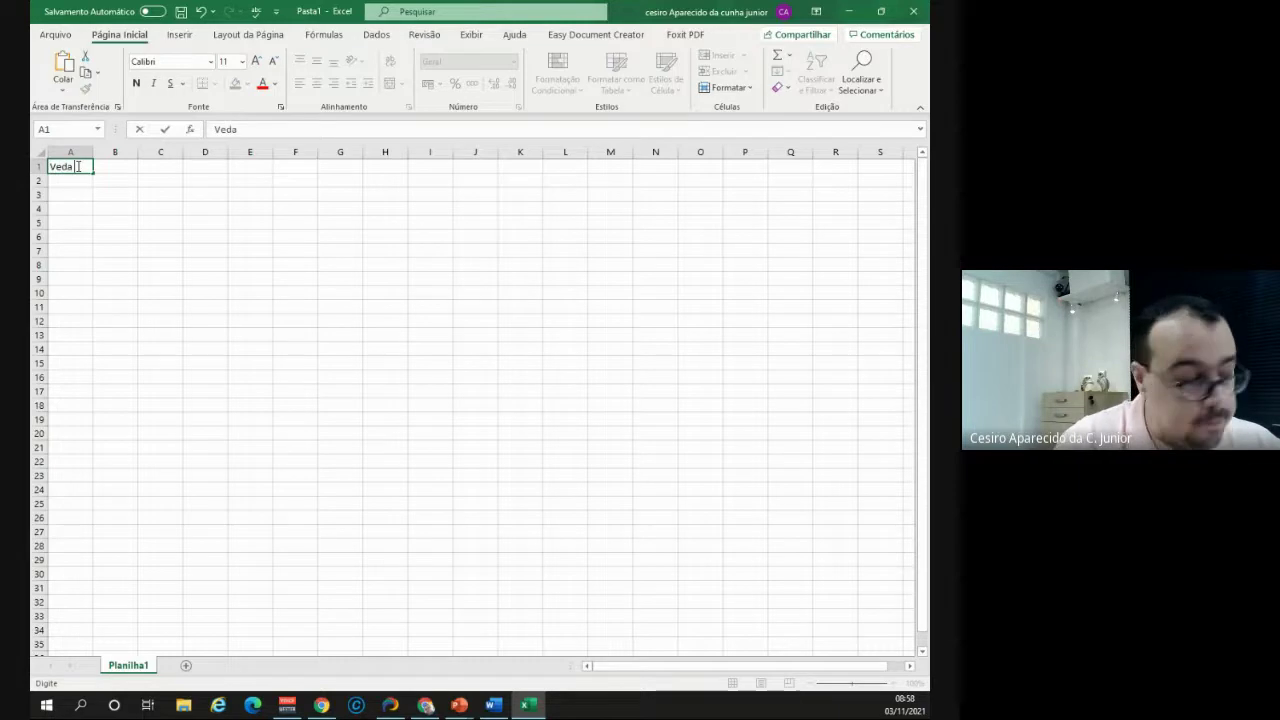
- Enter "Venda de combustivel" in cell A1 and widen column A to fit the label
{"action": "key", "text": "BackSpace"}
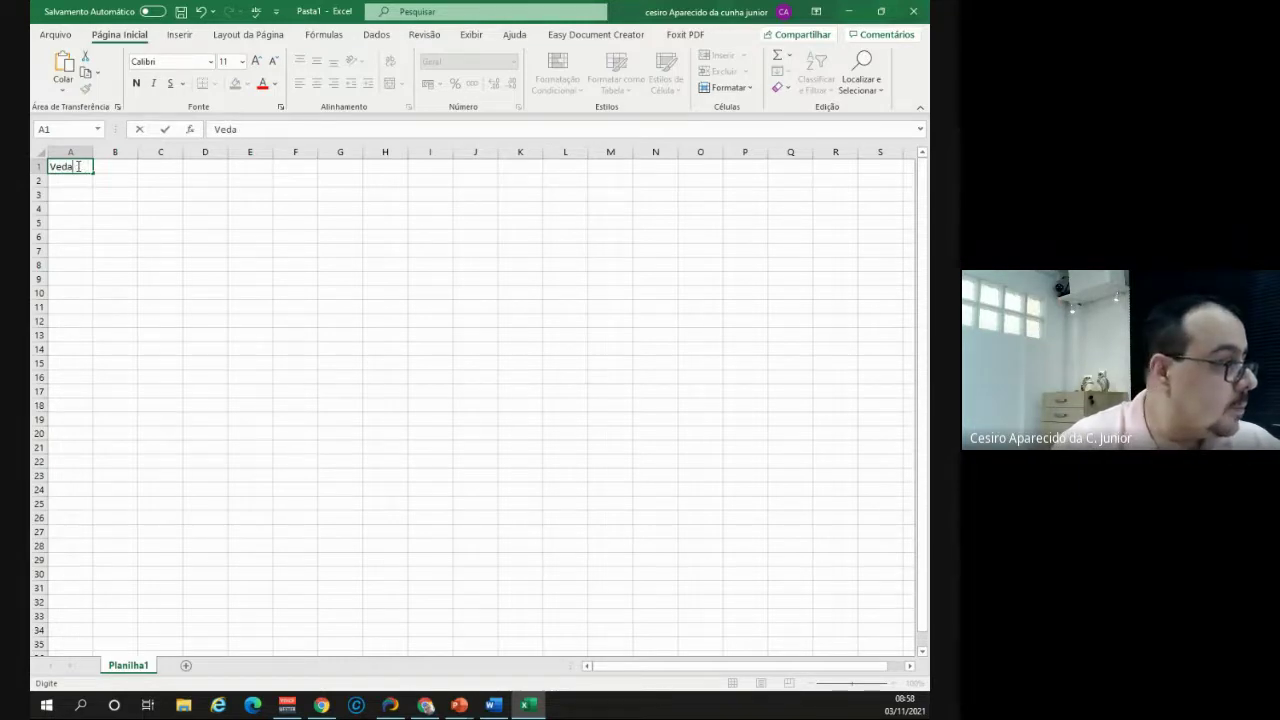
{"action": "key", "text": "BackSpace"}
{"action": "key", "text": "BackSpace"}
{"action": "type", "text": "nda d"}
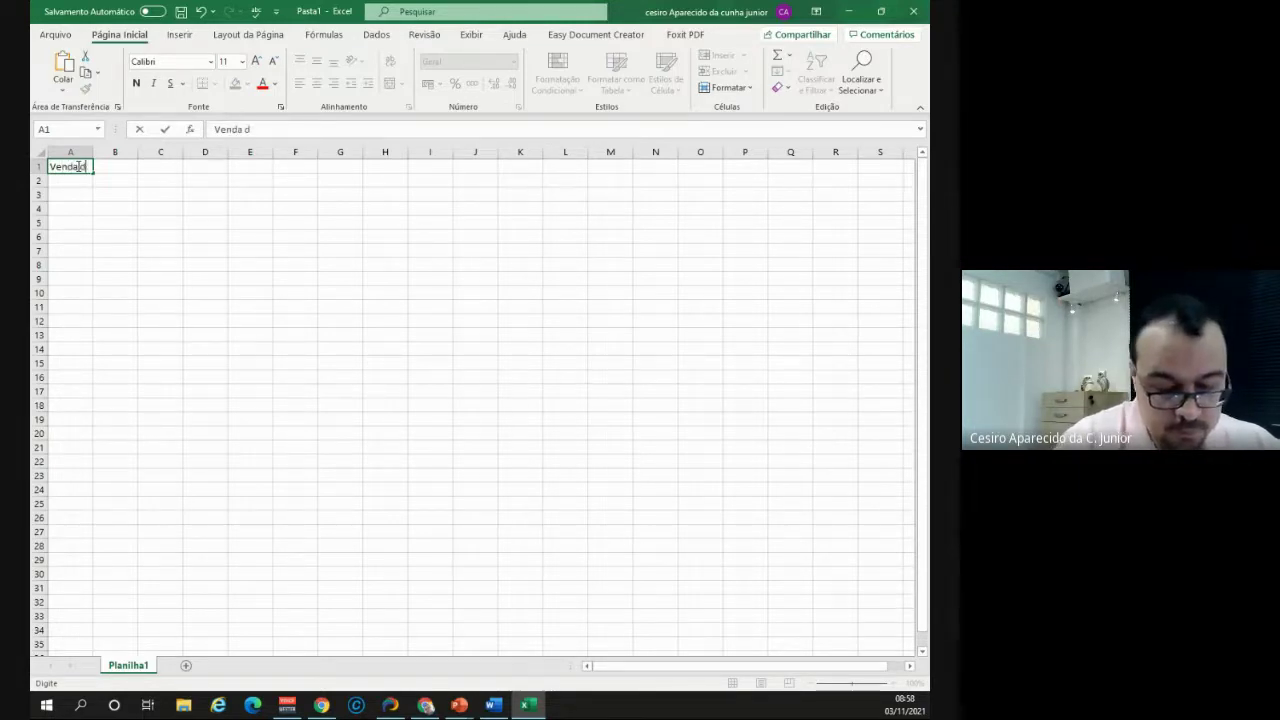
{"action": "type", "text": "e combus"}
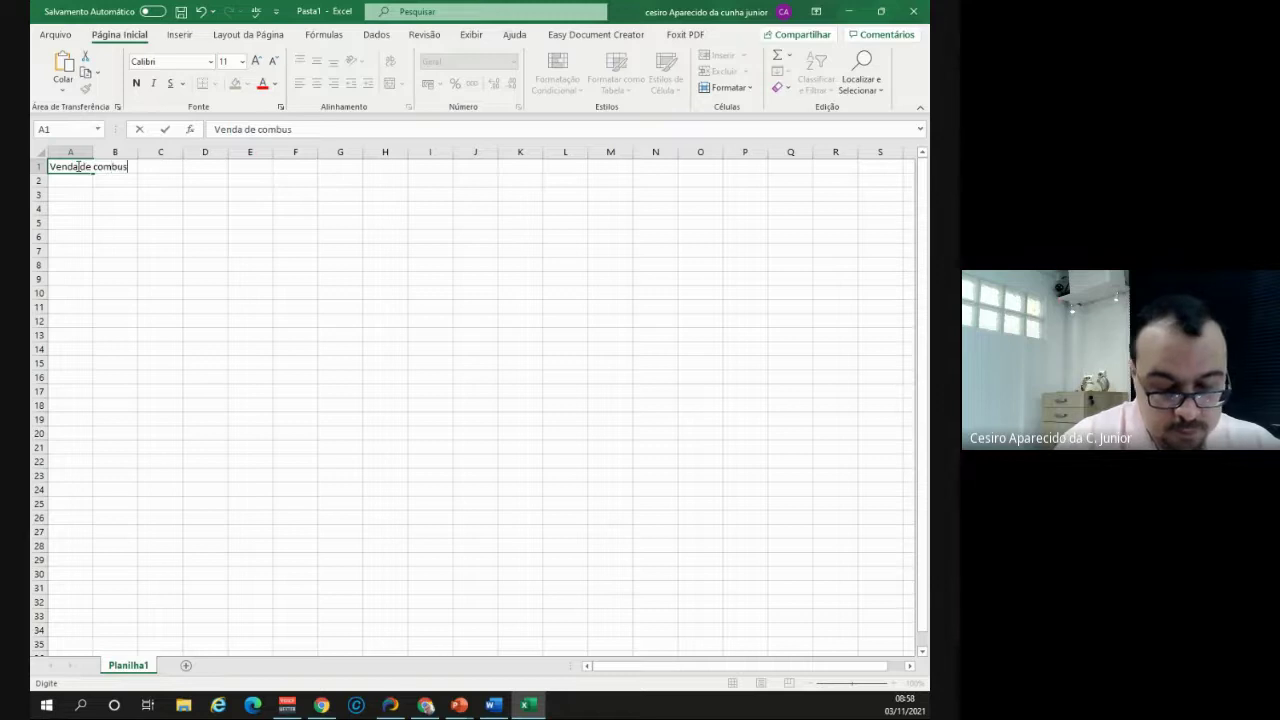
{"action": "type", "text": "tives"}
{"action": "key", "text": "BackSpace"}
{"action": "type", "text": "l"}
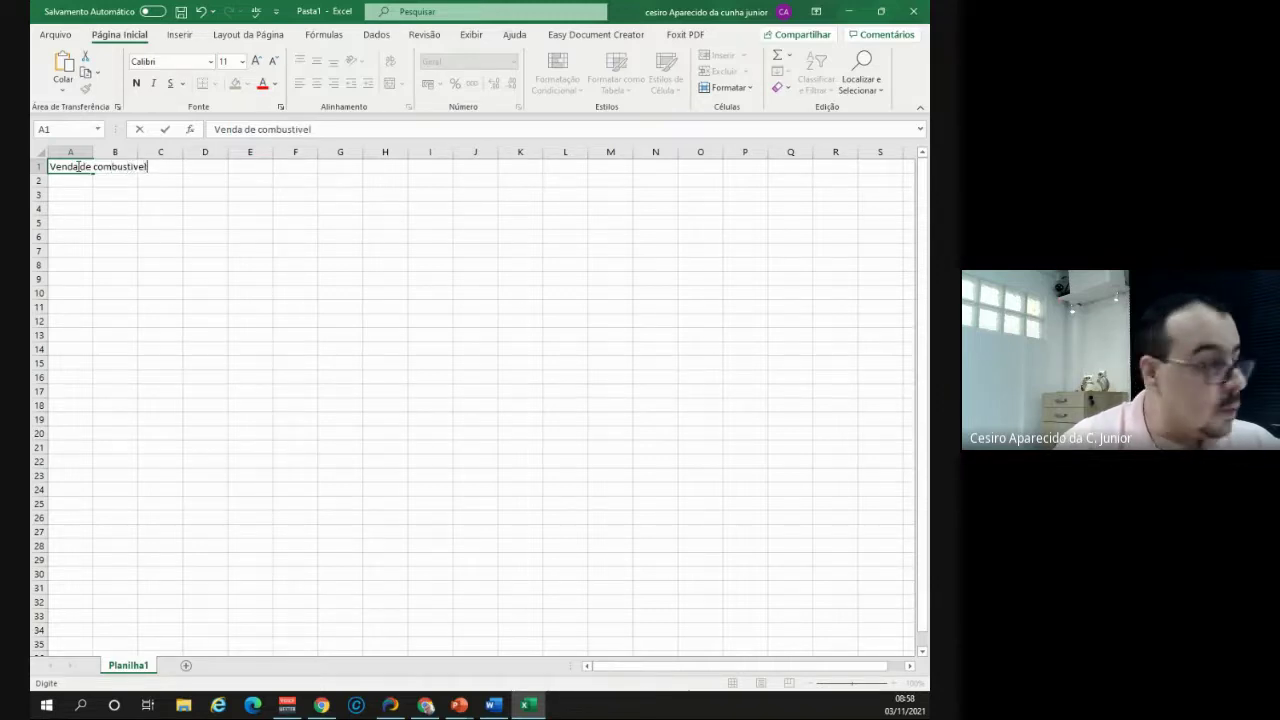
{"action": "key", "text": "Tab"}
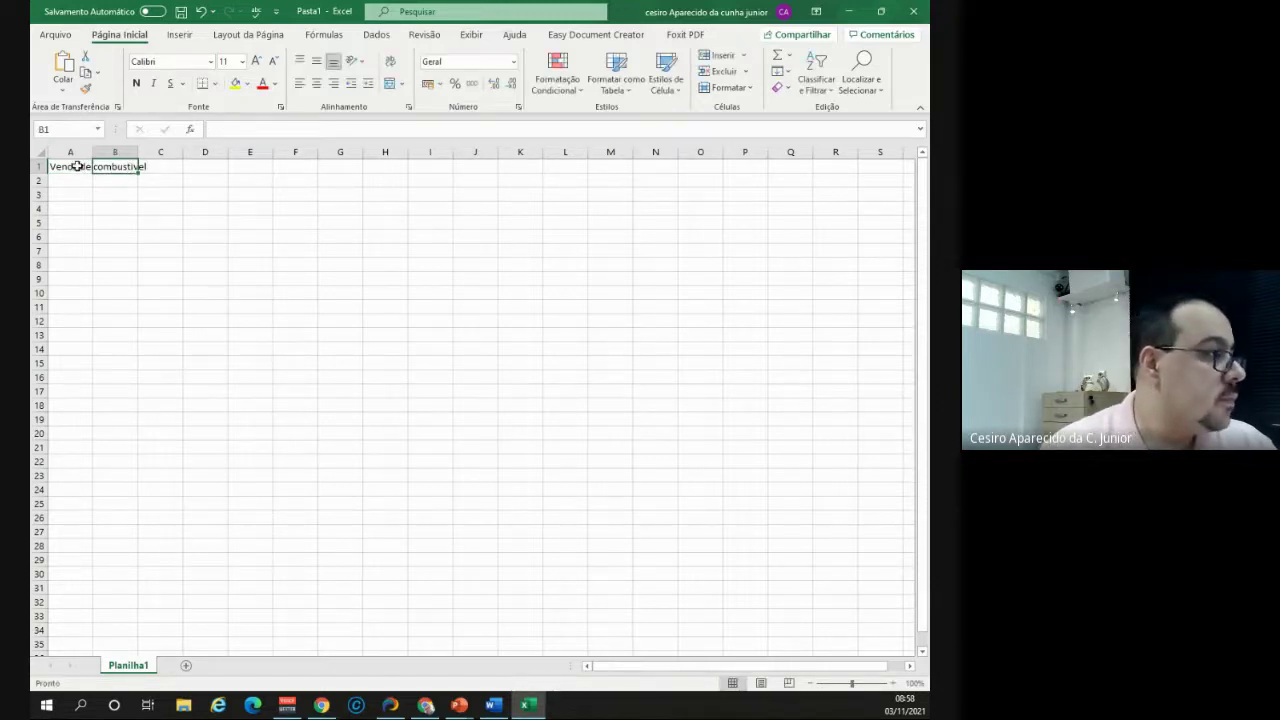
{"action": "double_click", "coordinate": [92, 152]}
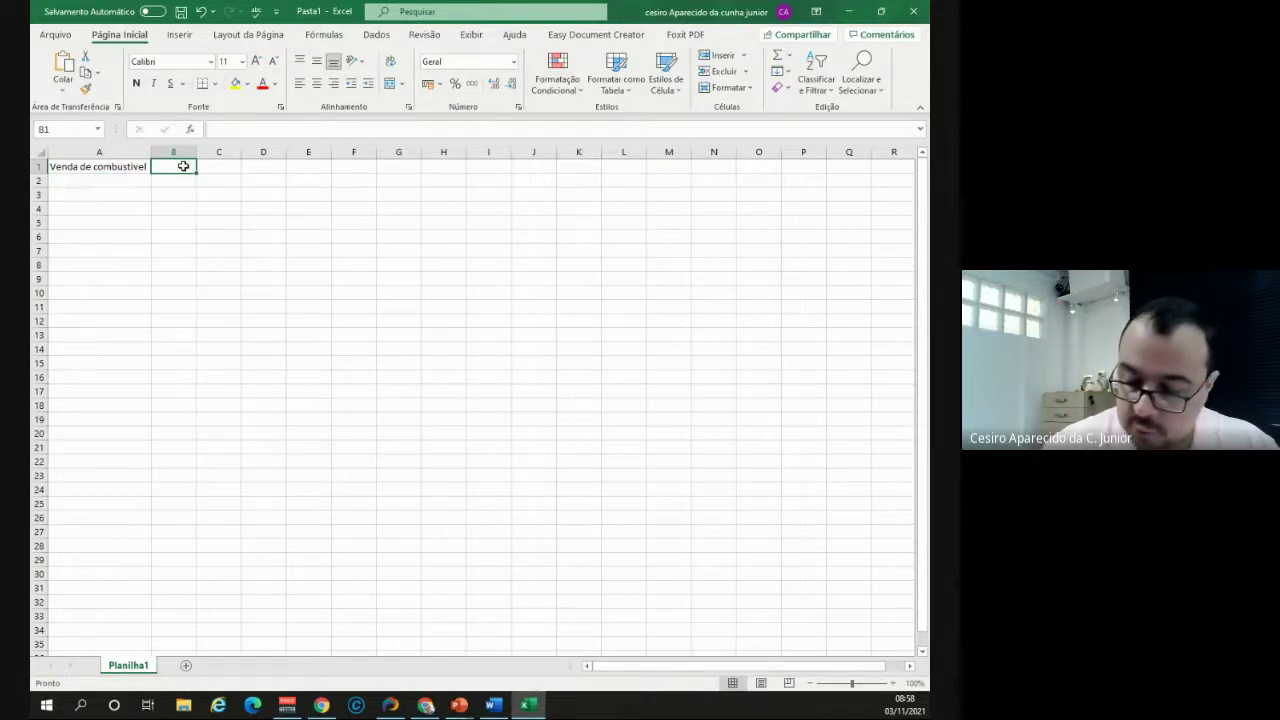
- Enter 500.000 in cell B1 as the fuel sales amount
{"action": "type", "text": "500"}
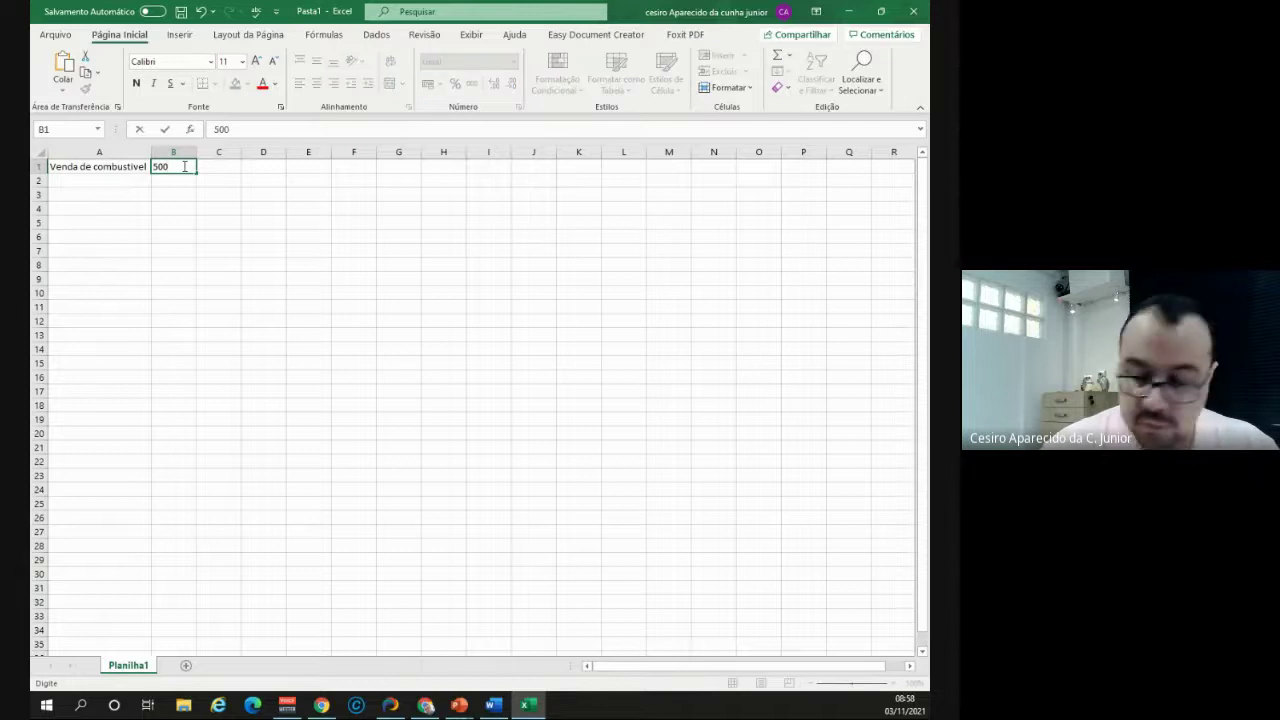
{"action": "type", "text": ".00"}
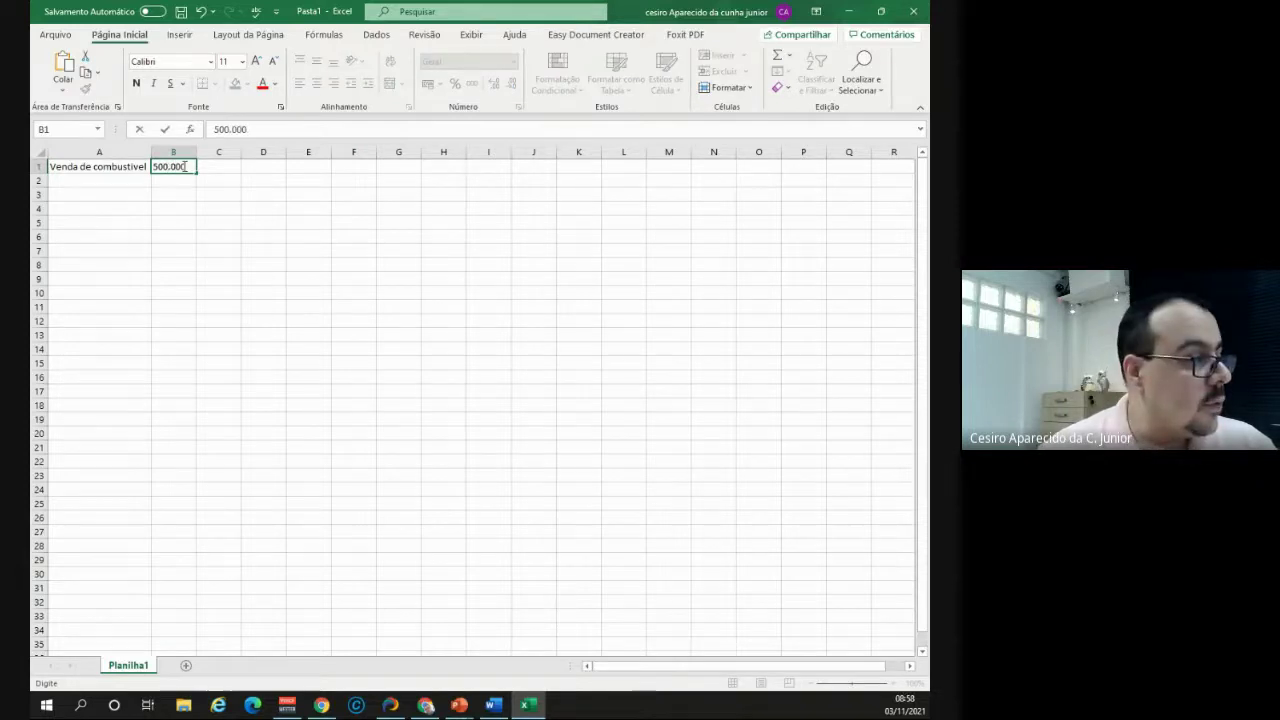
{"action": "key", "text": "Return"}
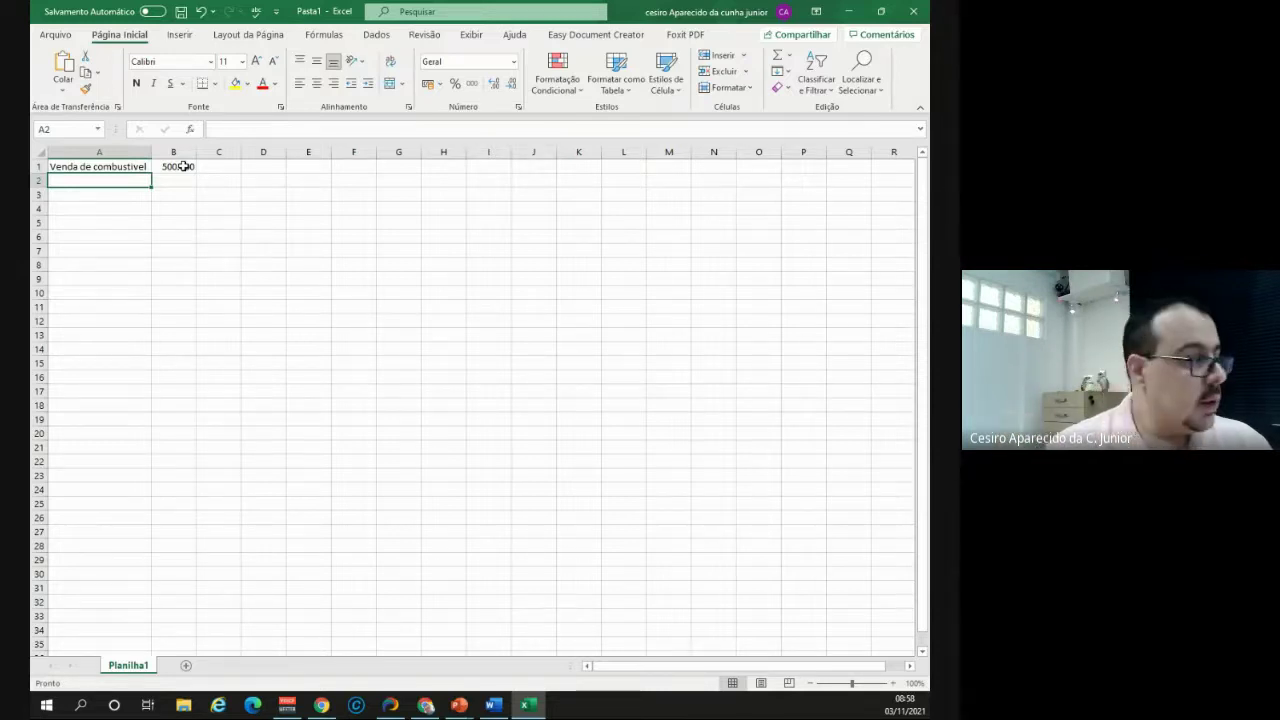
- Enter "Vendas produtos em loja de conveniencia" in cell A2 with the amount 30000 in B2
{"action": "type", "text": "Vend"}
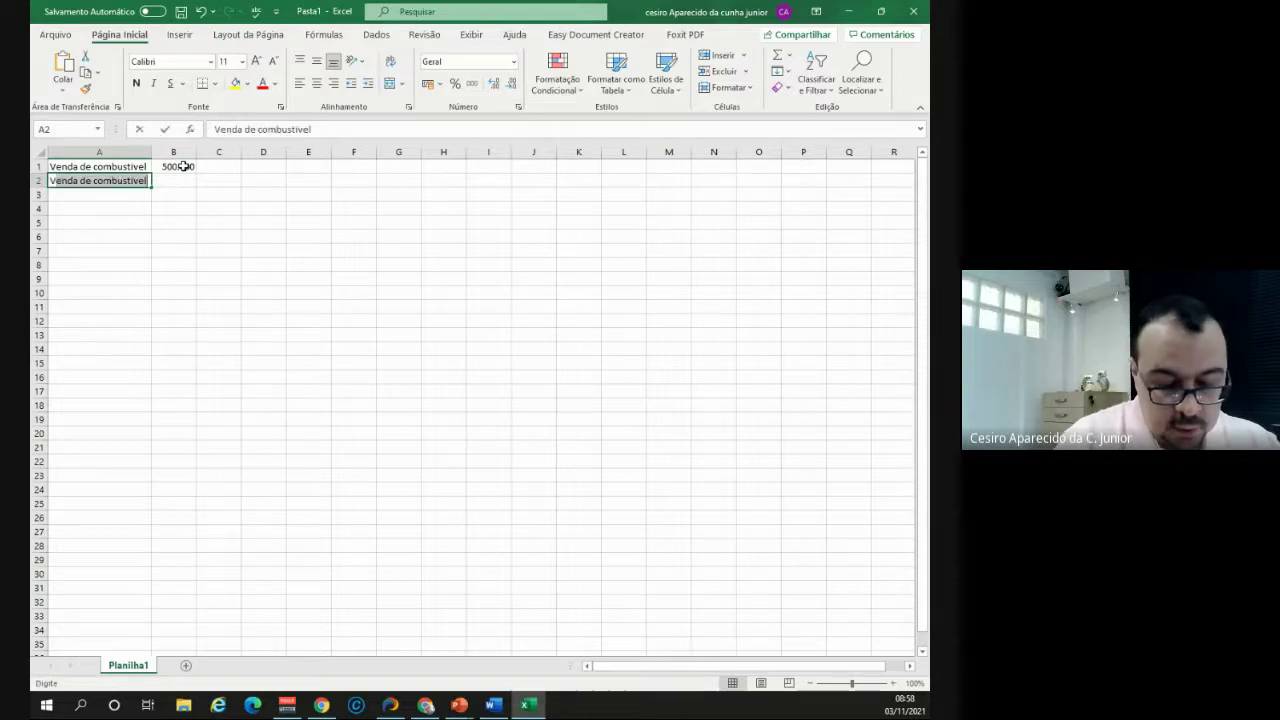
{"action": "type", "text": "as"}
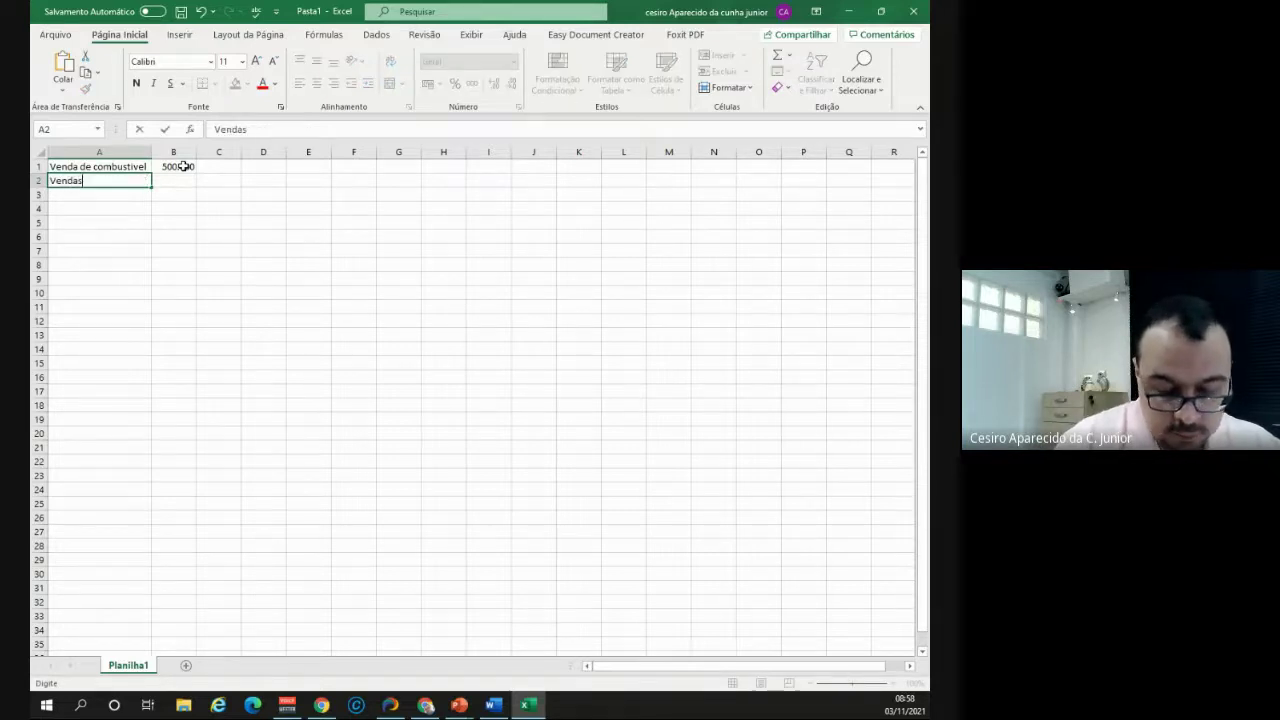
{"action": "type", "text": " pro"}
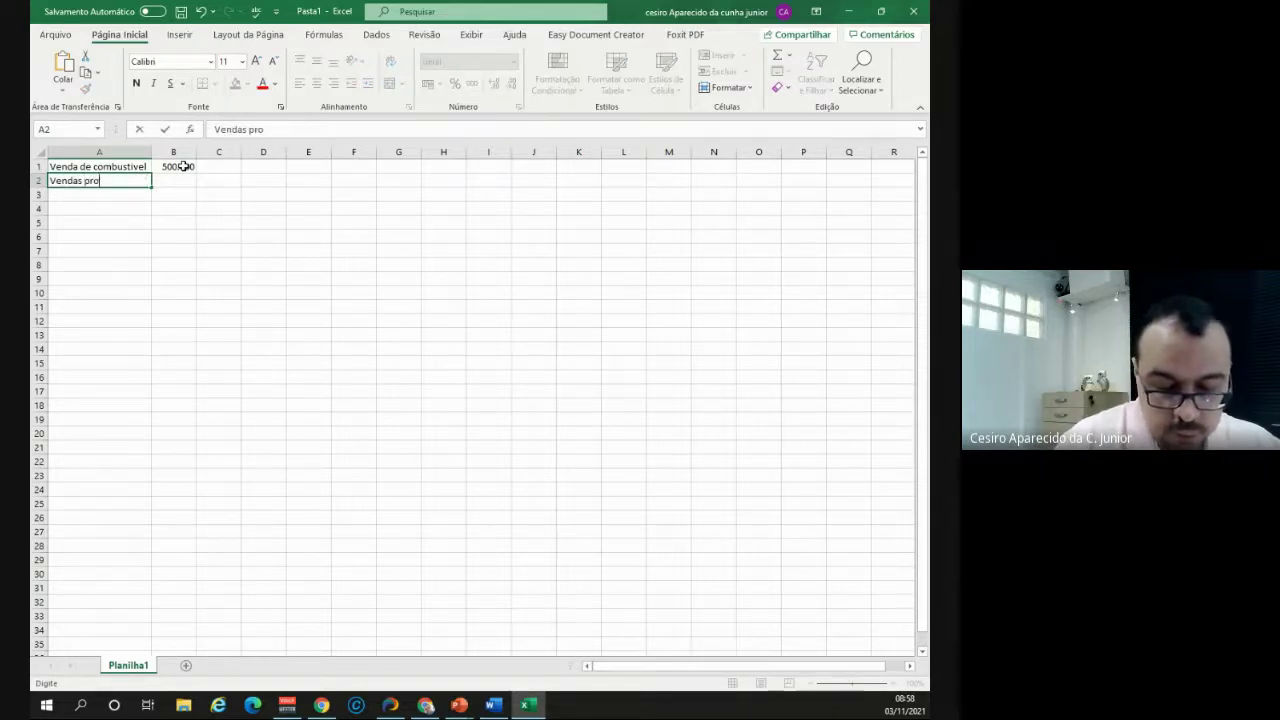
{"action": "type", "text": "dut"}
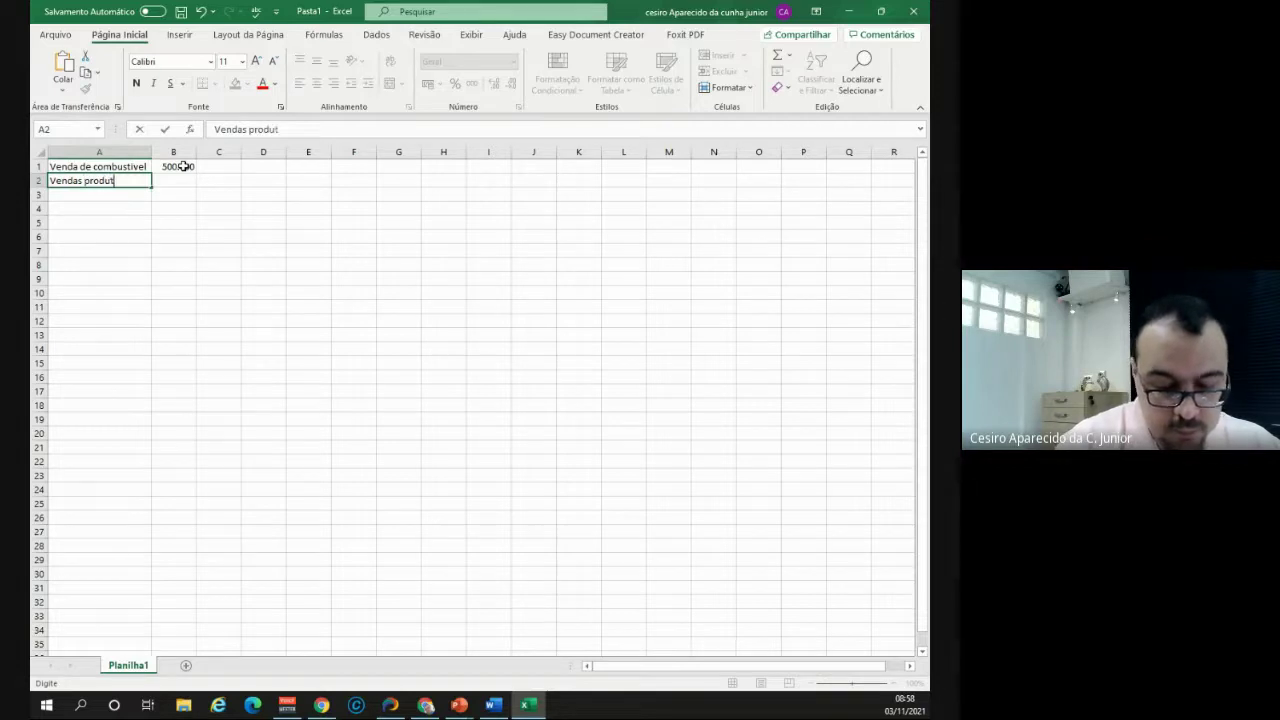
{"action": "type", "text": "os em lo"}
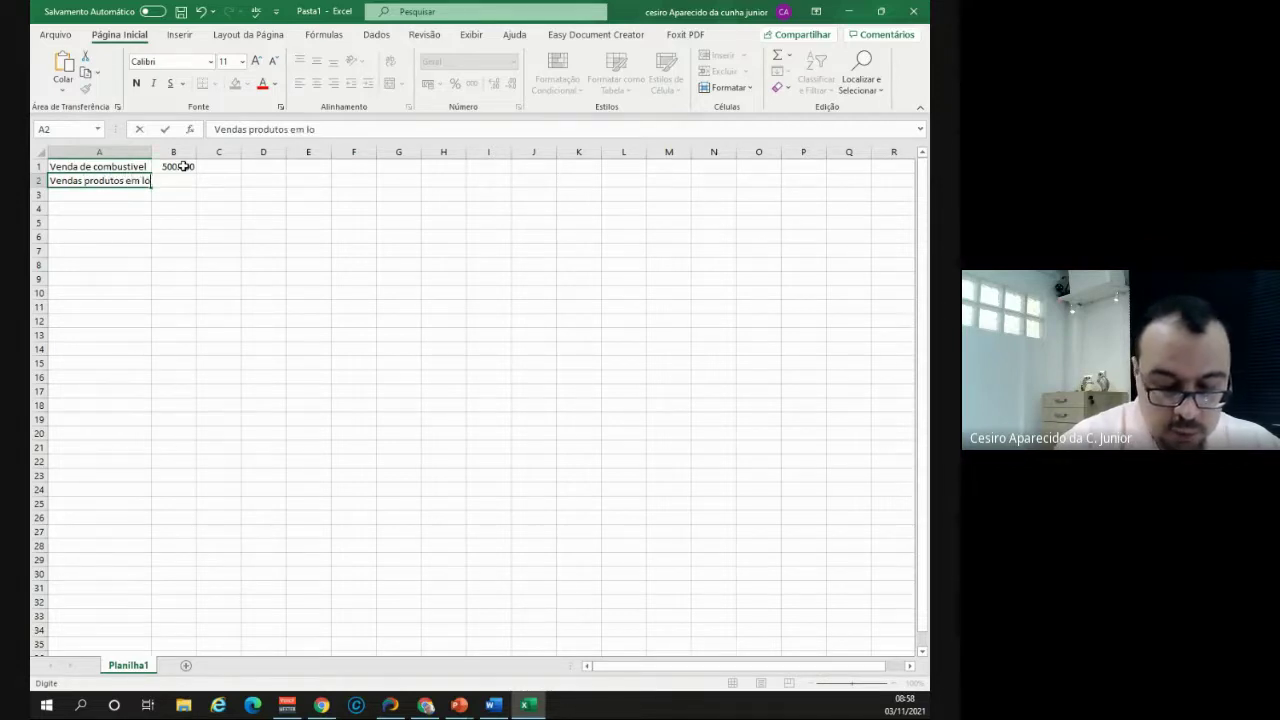
{"action": "type", "text": "ja de con"}
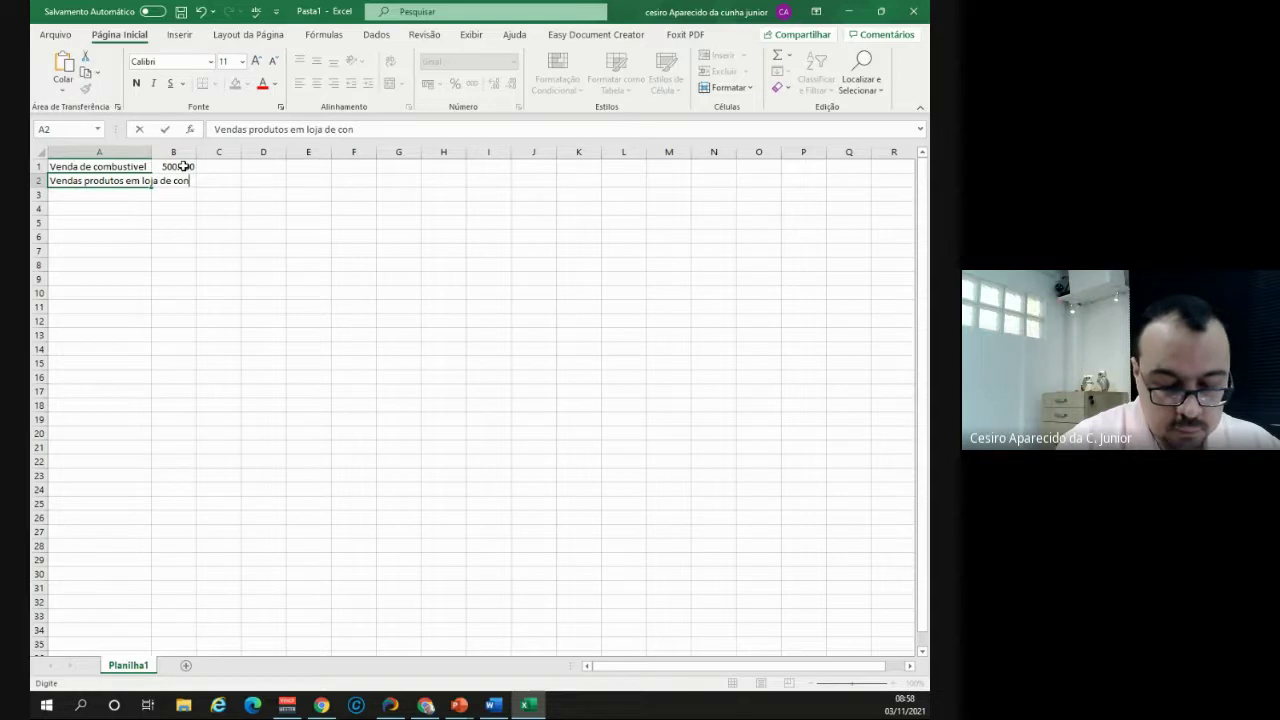
{"action": "type", "text": "venienci"}
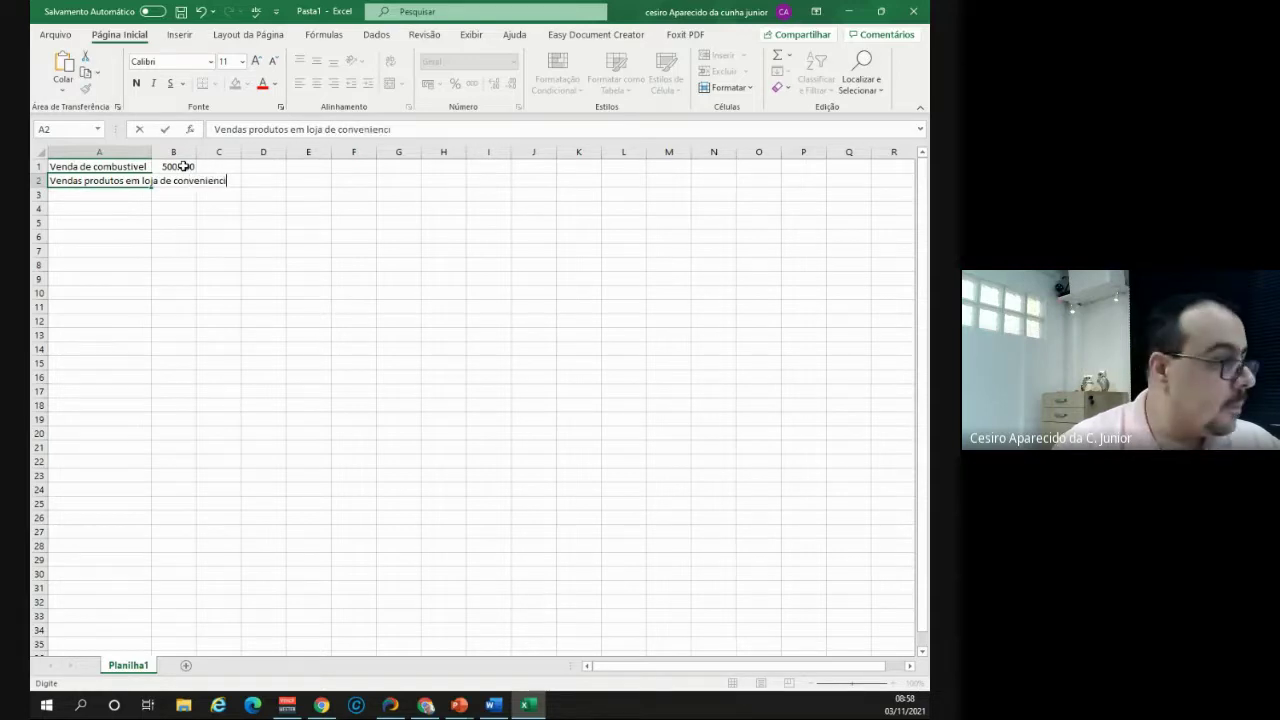
{"action": "type", "text": "a"}
{"action": "key", "text": "Tab"}
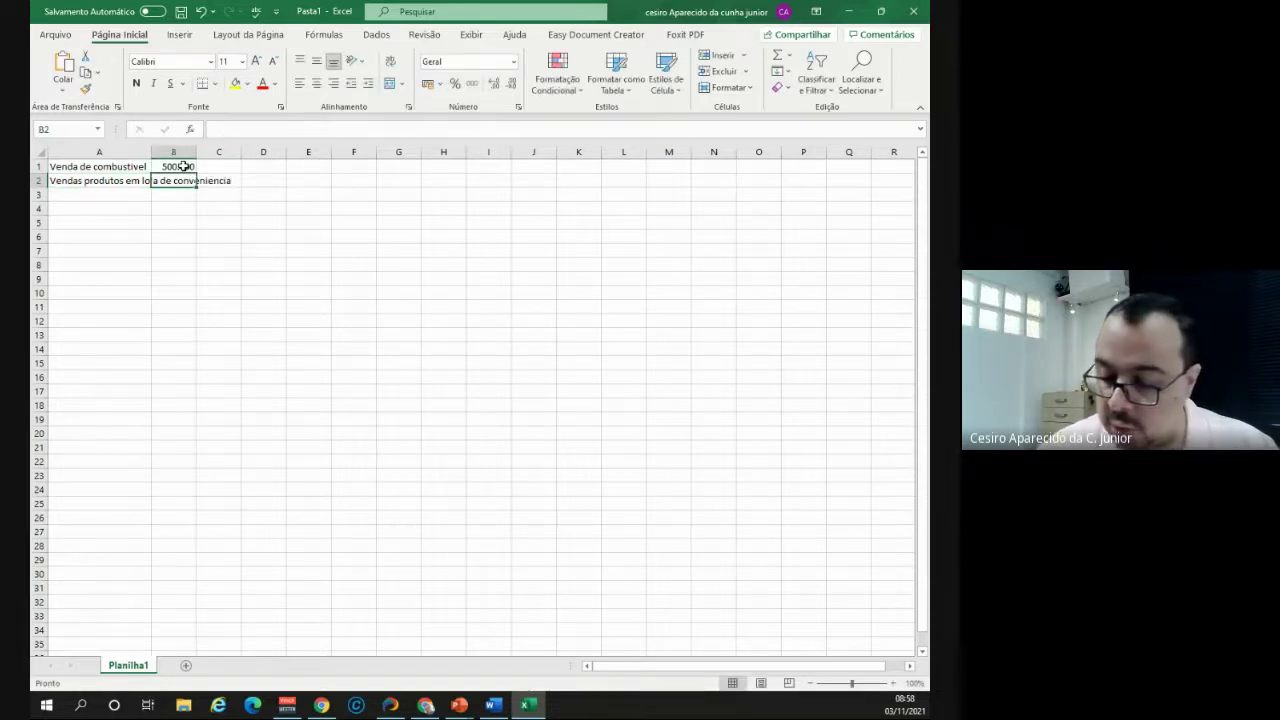
{"action": "type", "text": "30000"}
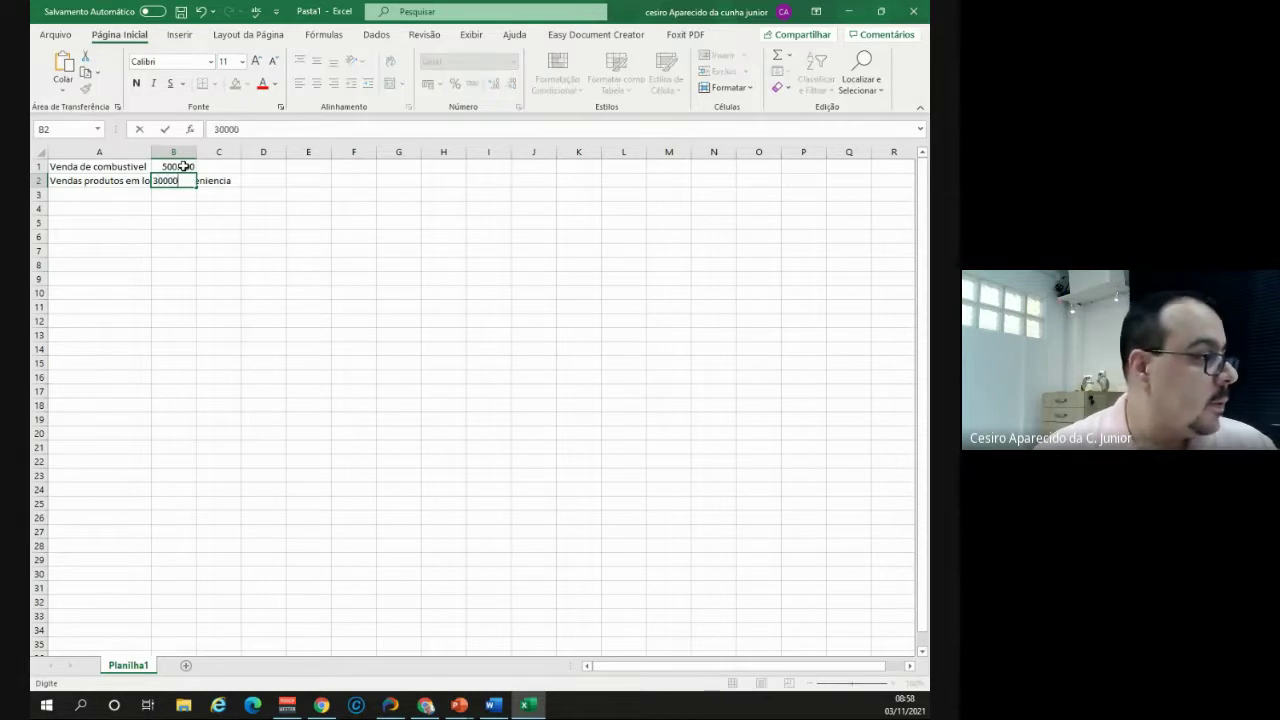
{"action": "key", "text": "Return"}
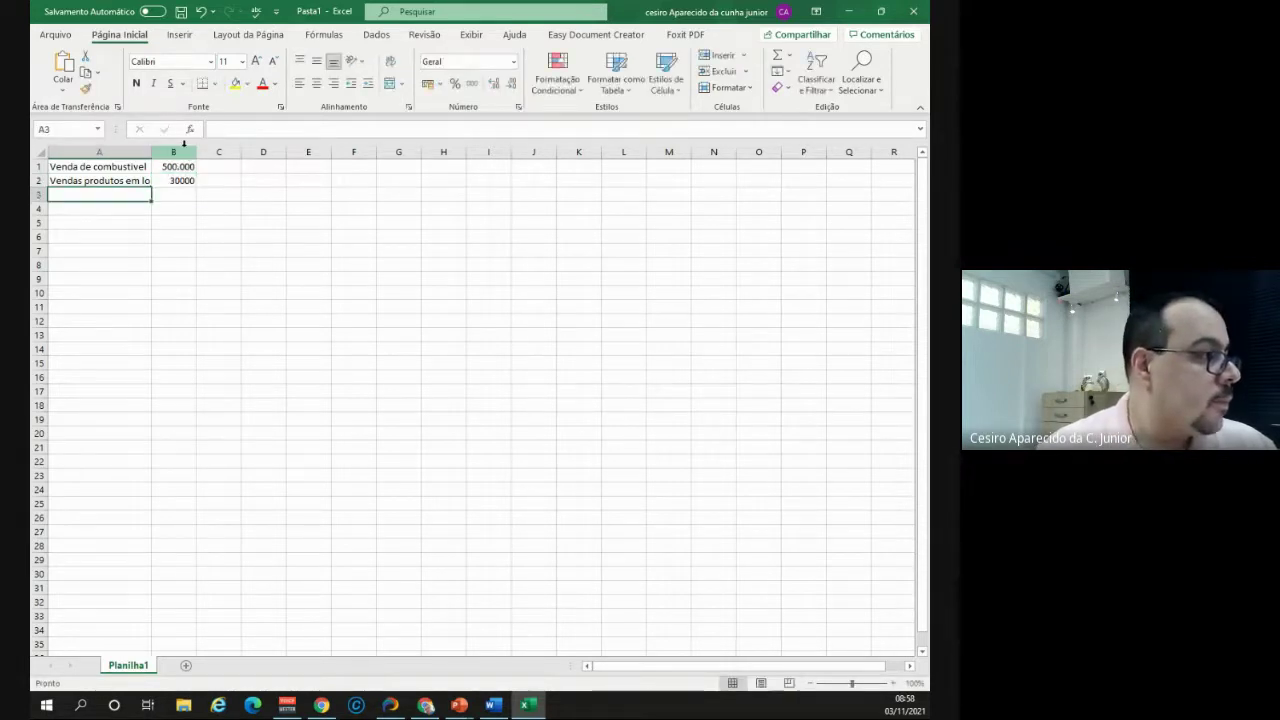
- Apply the R$ accounting format to column B and autofit column A to its longest label
{"action": "left_click", "coordinate": [185, 150]}
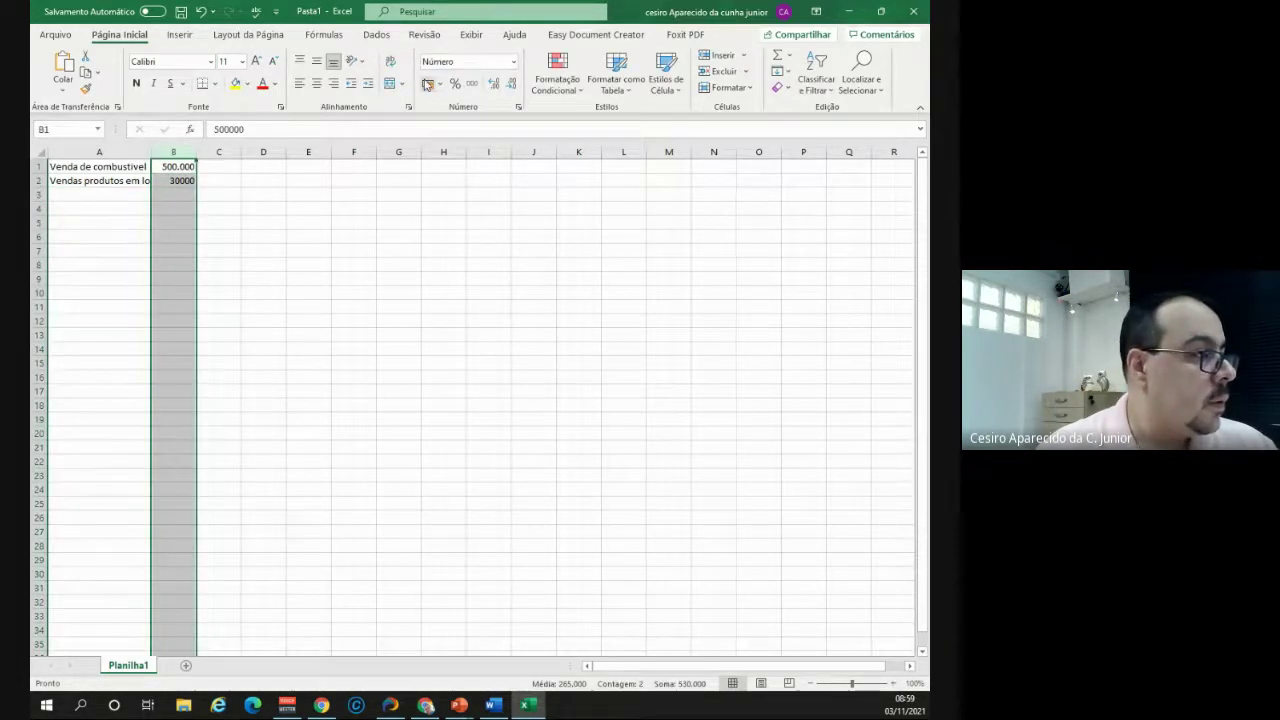
{"action": "left_click", "coordinate": [428, 83]}
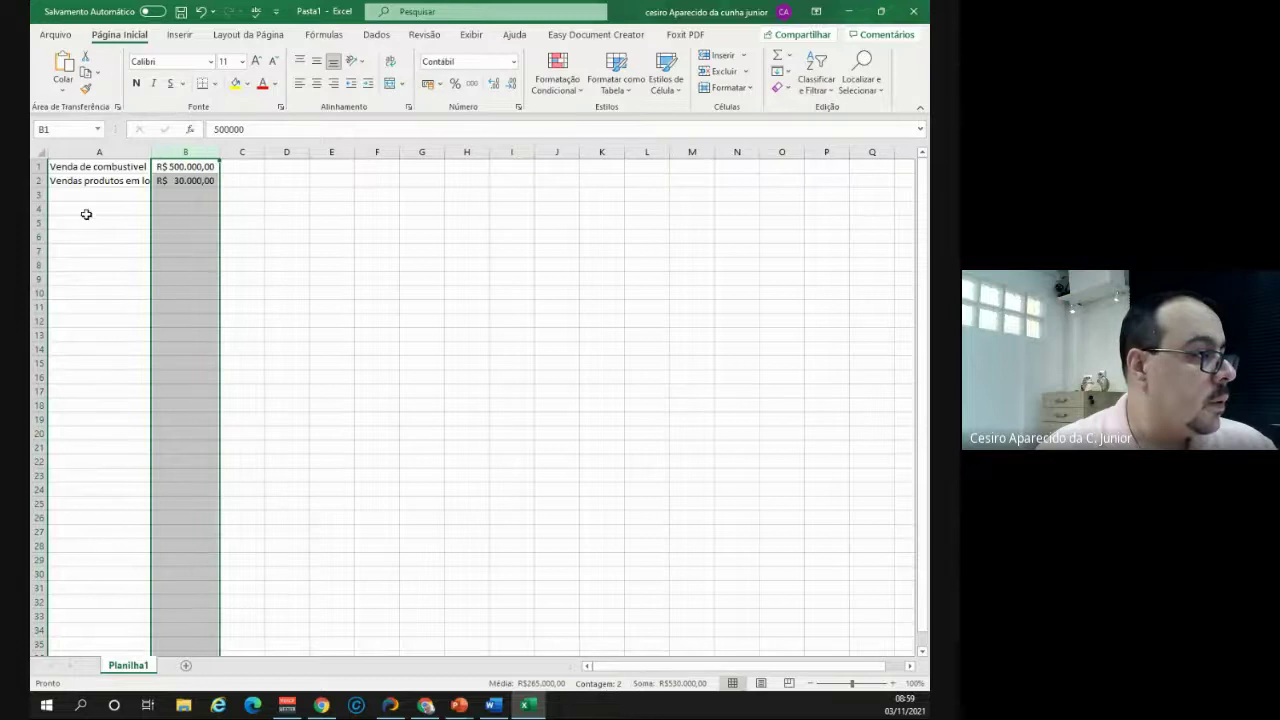
{"action": "left_click_drag", "start_coordinate": [152, 151], "coordinate": [152, 151]}
{"action": "double_click", "coordinate": [152, 151]}
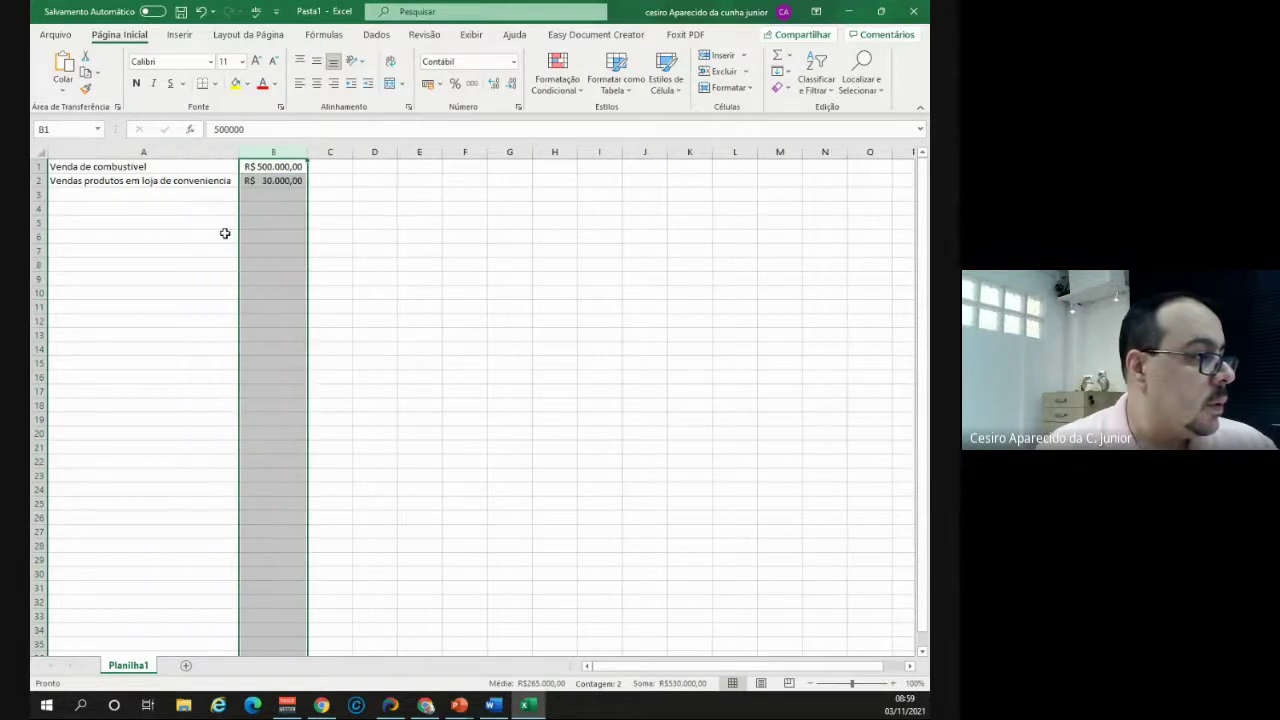
- Enter "Serviço de lubrificantes - troca de oleo" in cell A3 with the amount 15000 in B3
{"action": "left_click", "coordinate": [180, 194]}
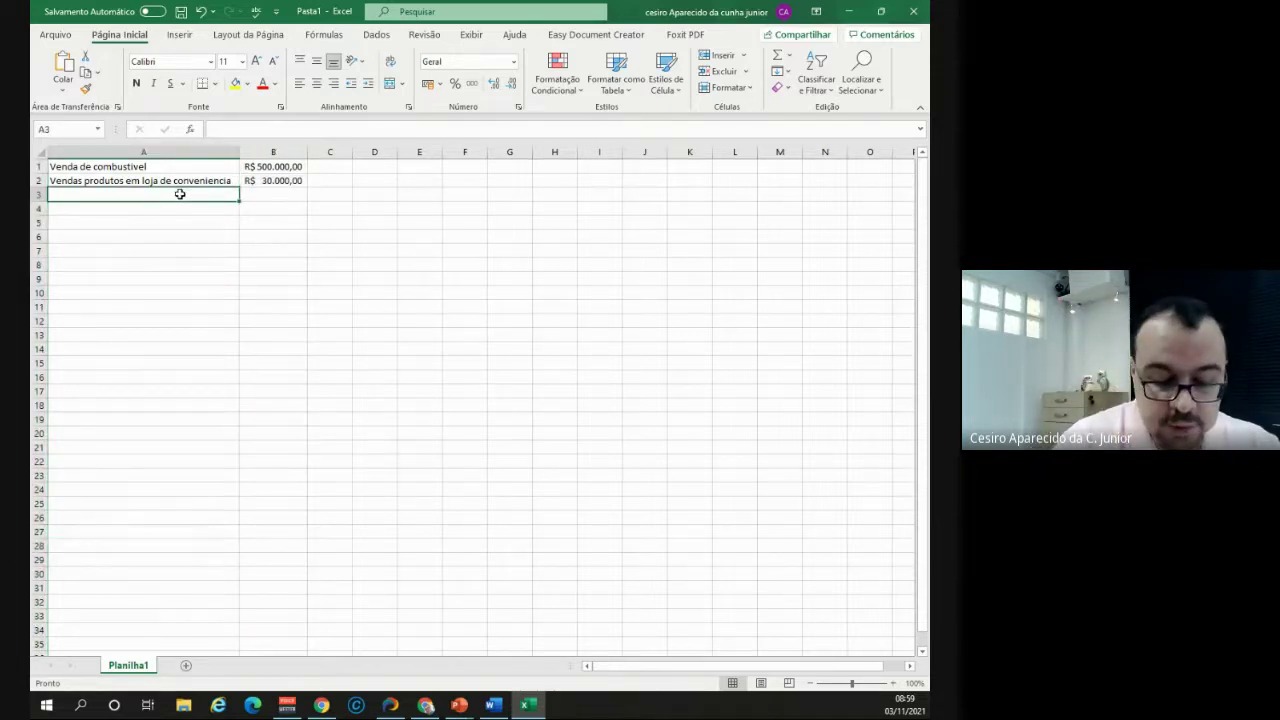
{"action": "type", "text": "Serviç"}
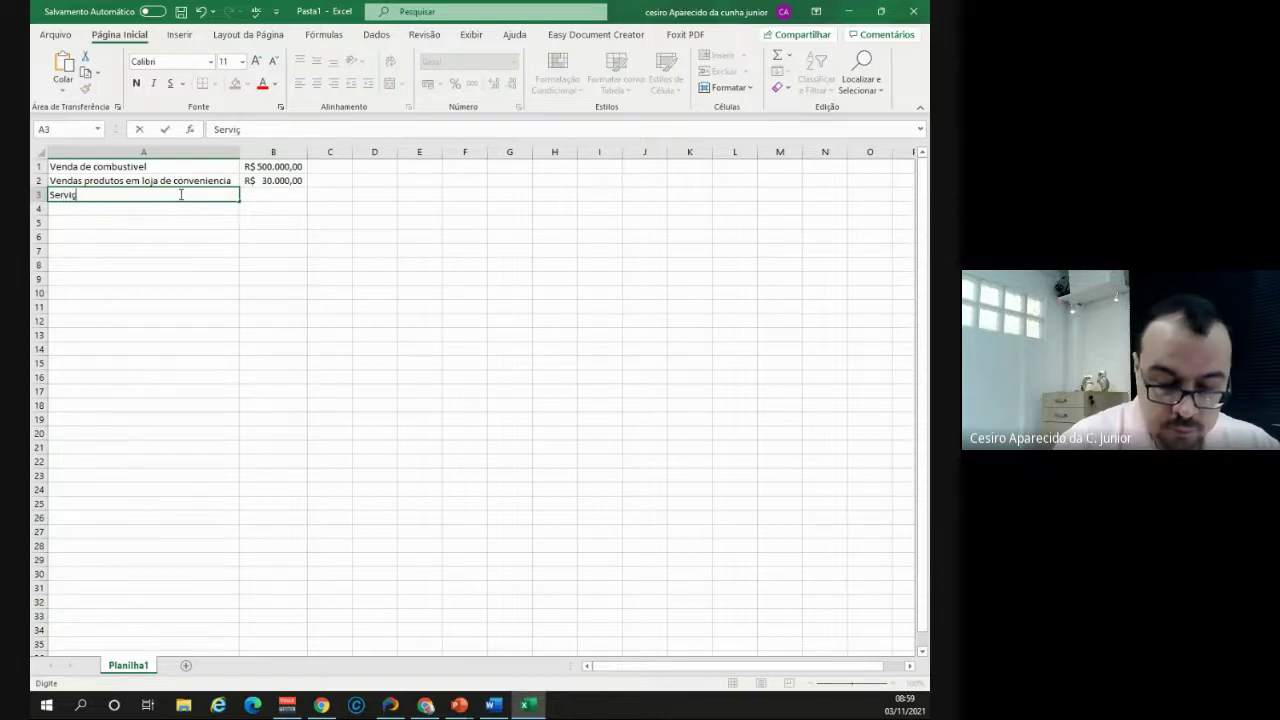
{"action": "type", "text": "o de lub"}
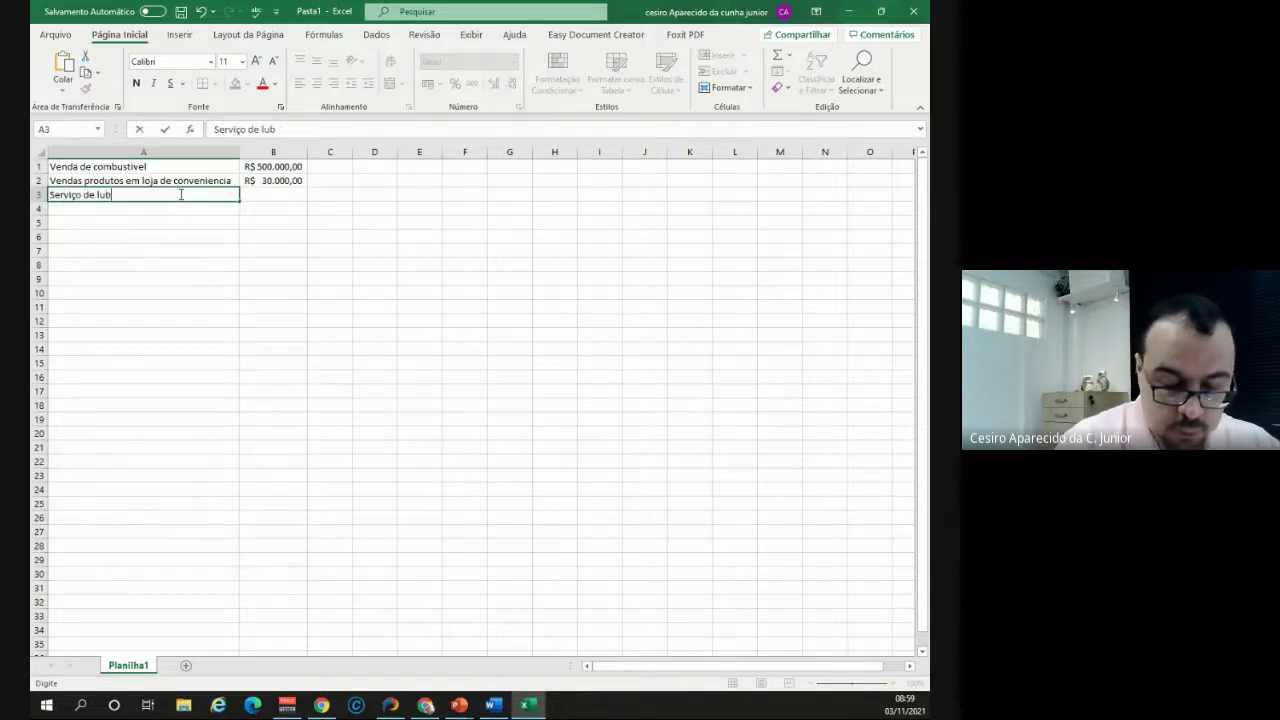
{"action": "type", "text": "rificantes"}
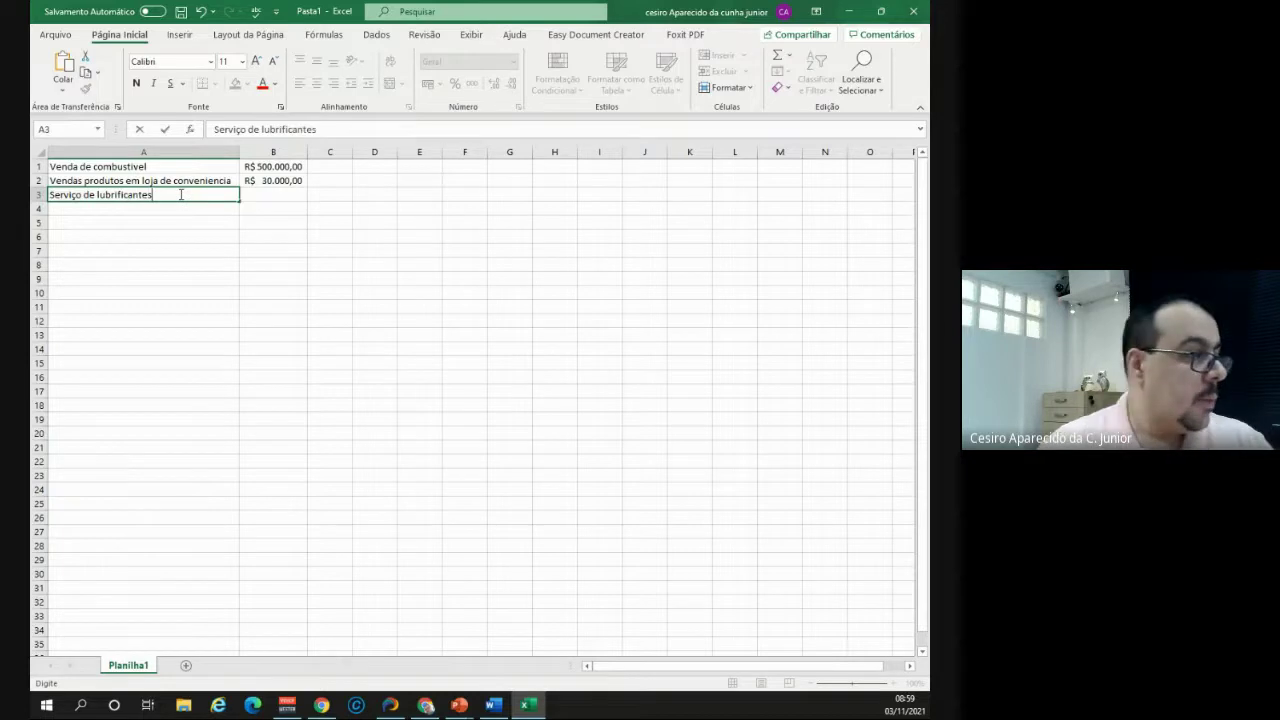
{"action": "key", "text": "Tab"}
{"action": "left_click", "coordinate": [179, 194]}
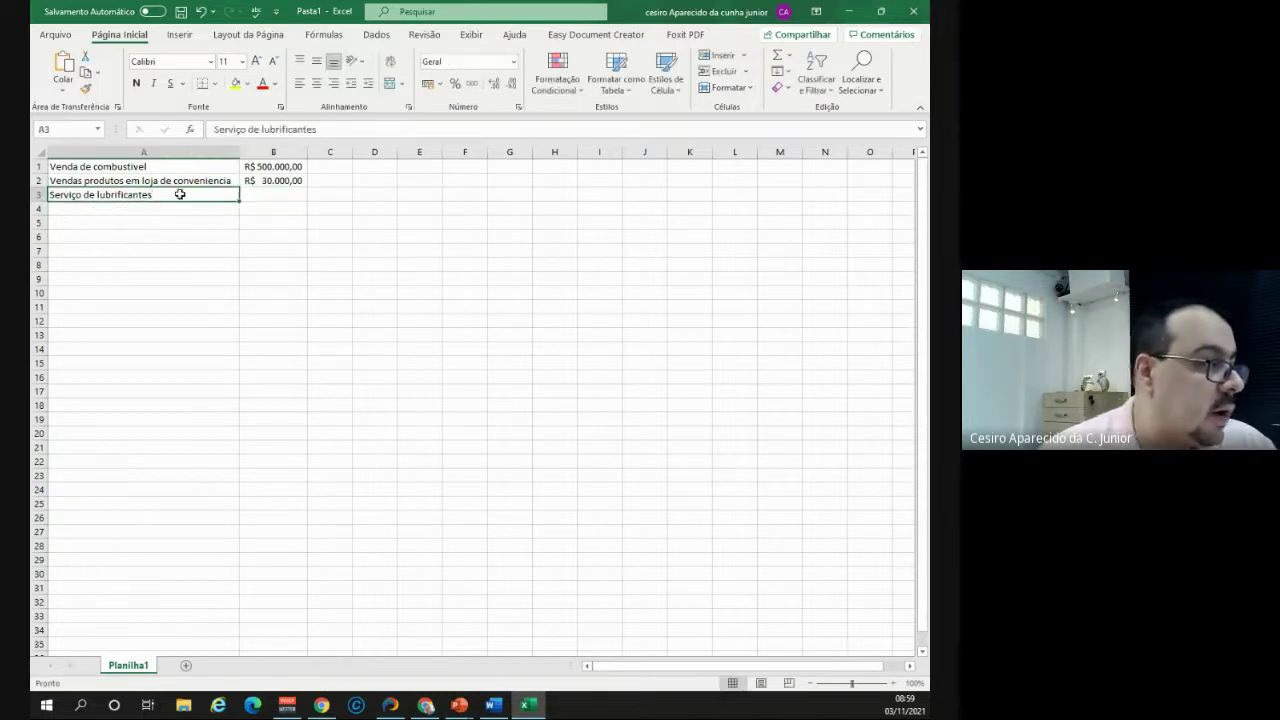
{"action": "left_click", "coordinate": [388, 126]}
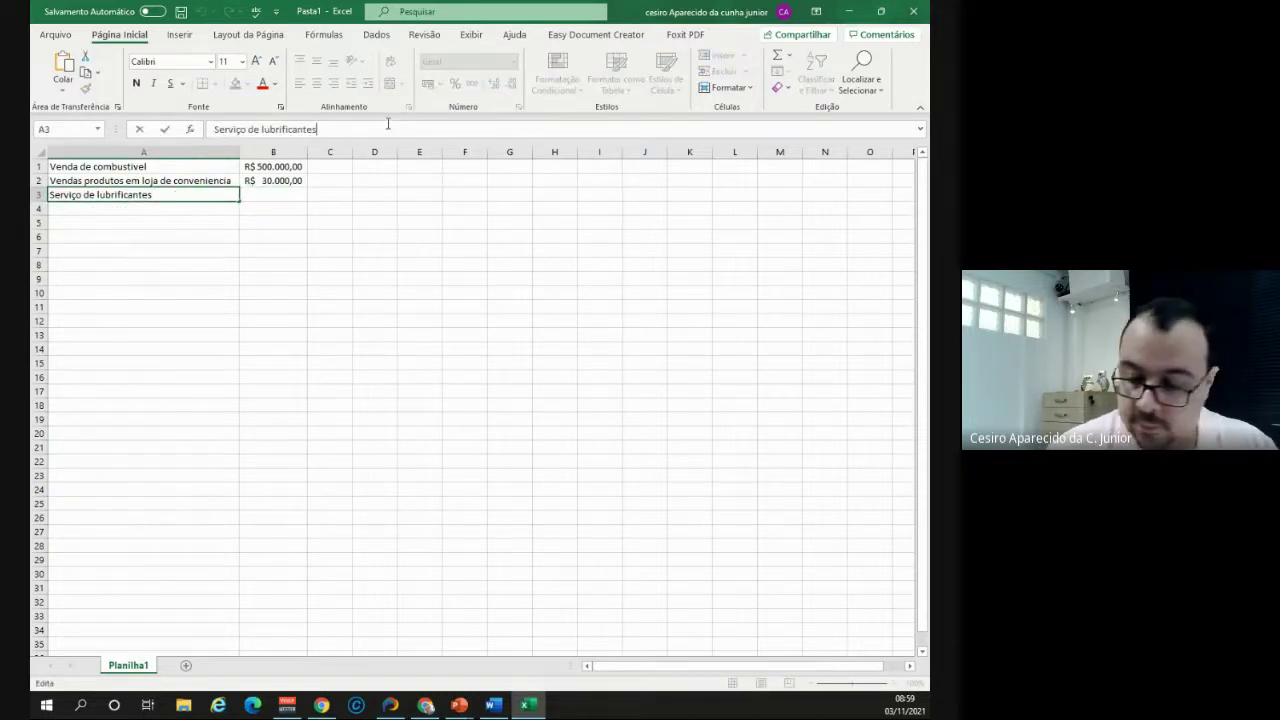
{"action": "type", "text": "- troca"}
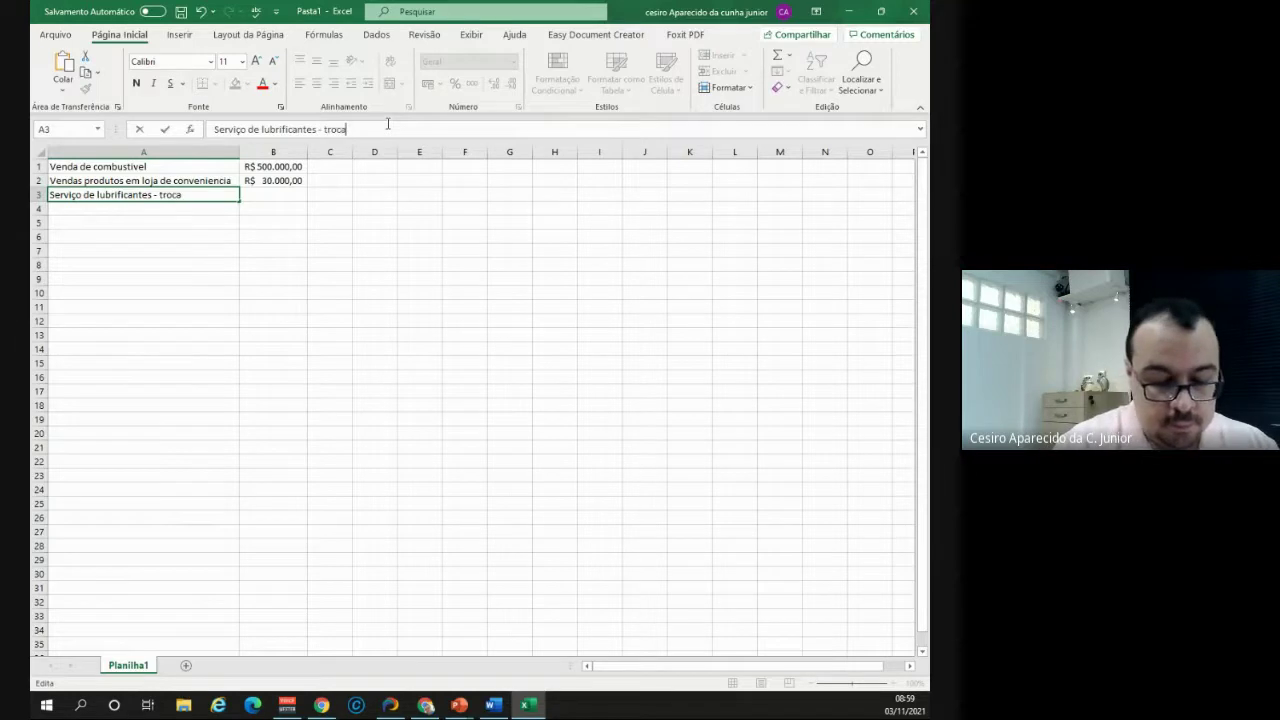
{"action": "type", "text": " de oleo"}
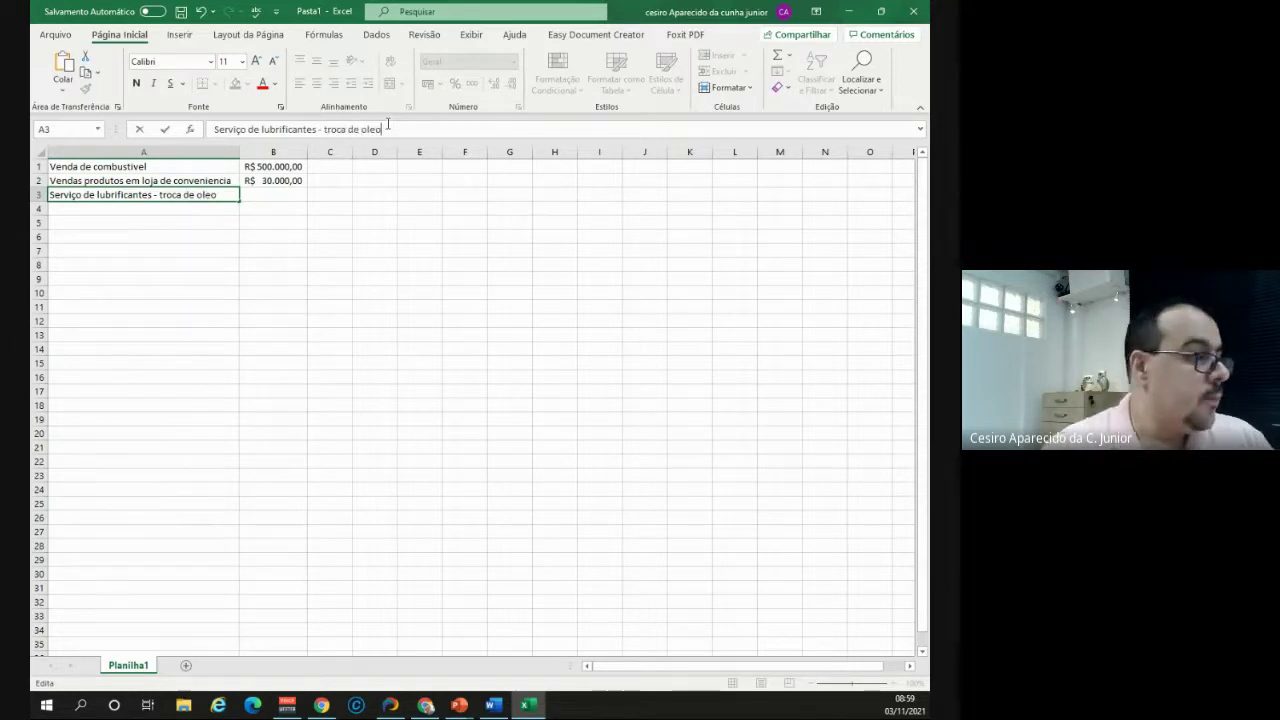
{"action": "key", "text": "Tab"}
{"action": "type", "text": "15000"}
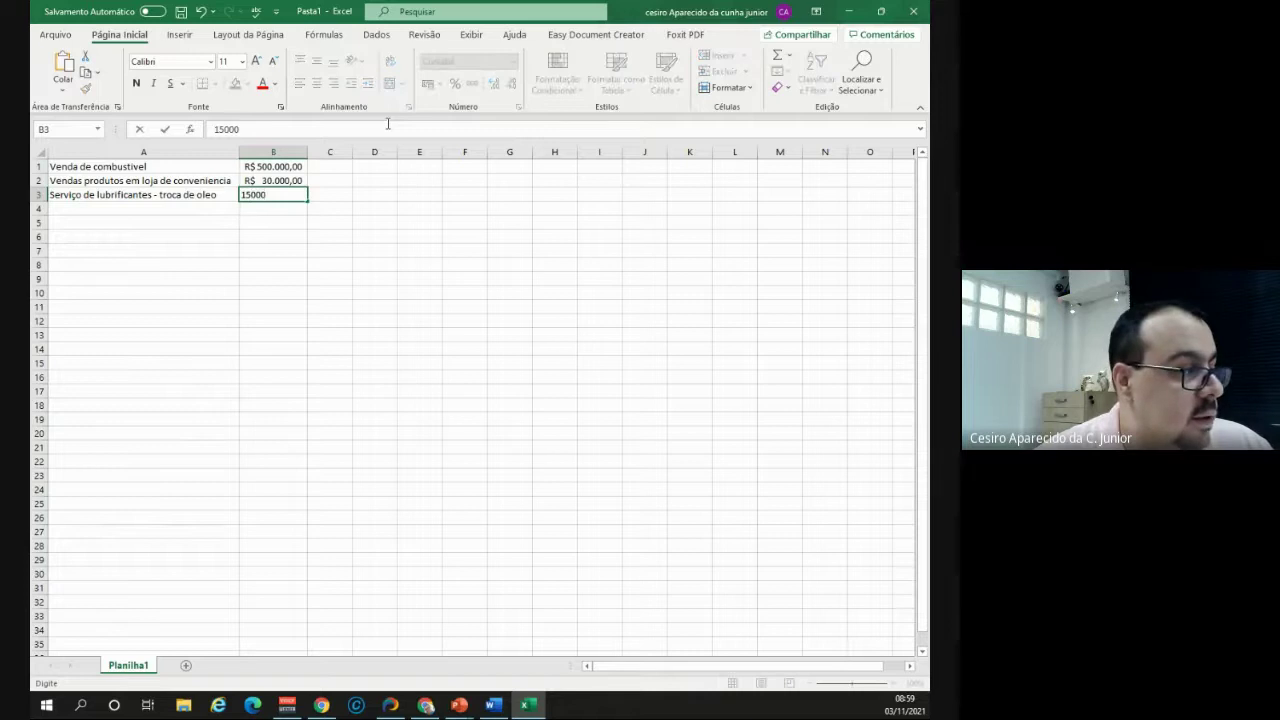
{"action": "key", "text": "Return"}
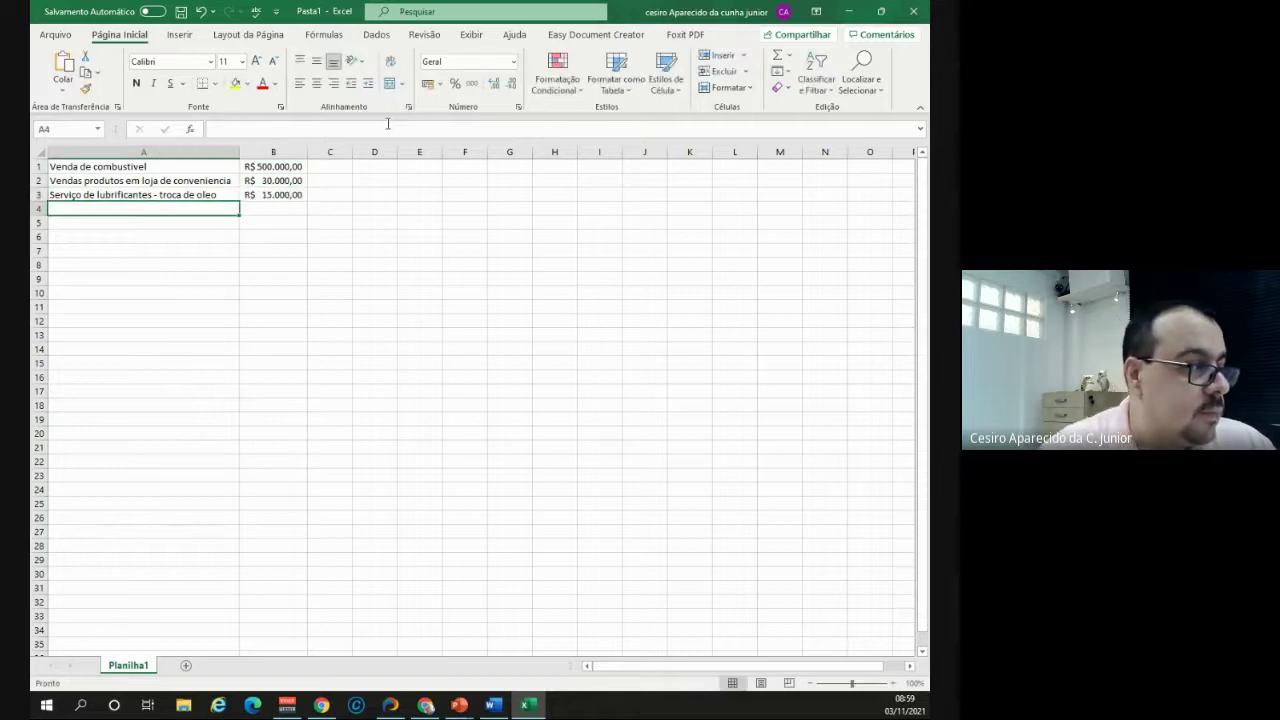
- Select the three revenue labels in A1:A3 and switch to the PowerPoint slide show on Lucro Presumido
{"action": "left_click_drag", "start_coordinate": [113, 168], "coordinate": [91, 194]}
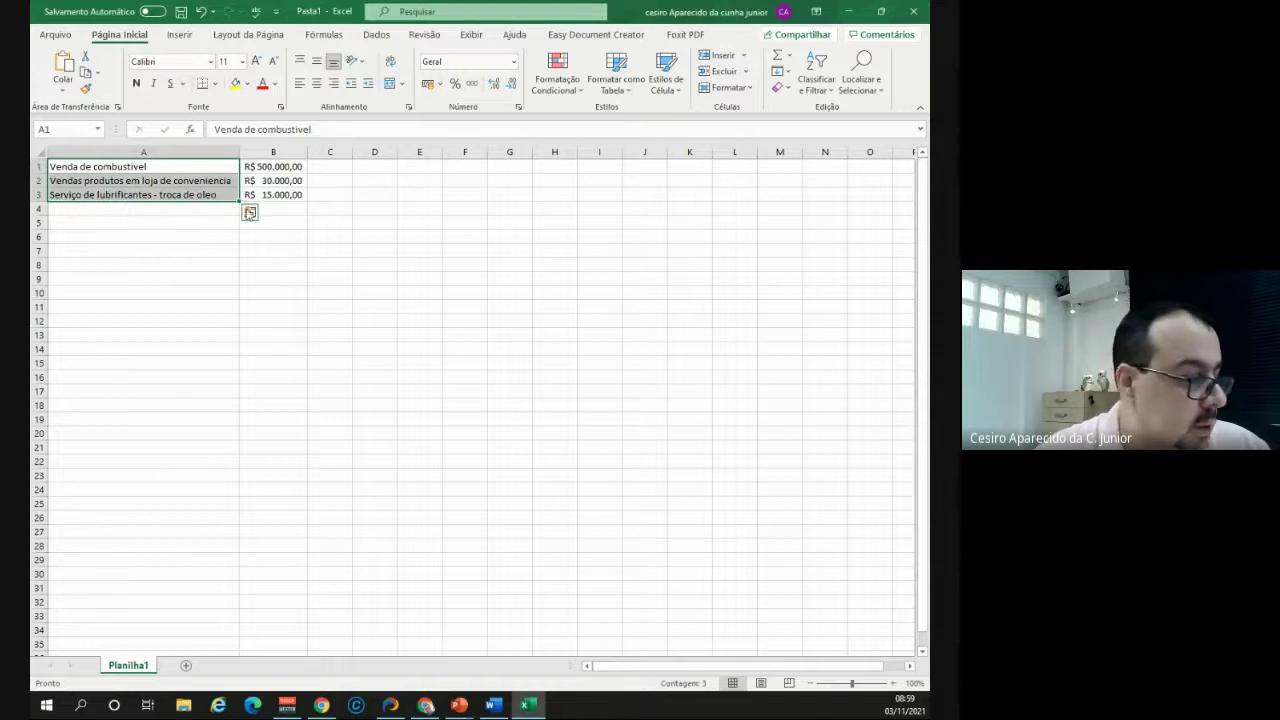
{"action": "mouse_move", "coordinate": [476, 712]}
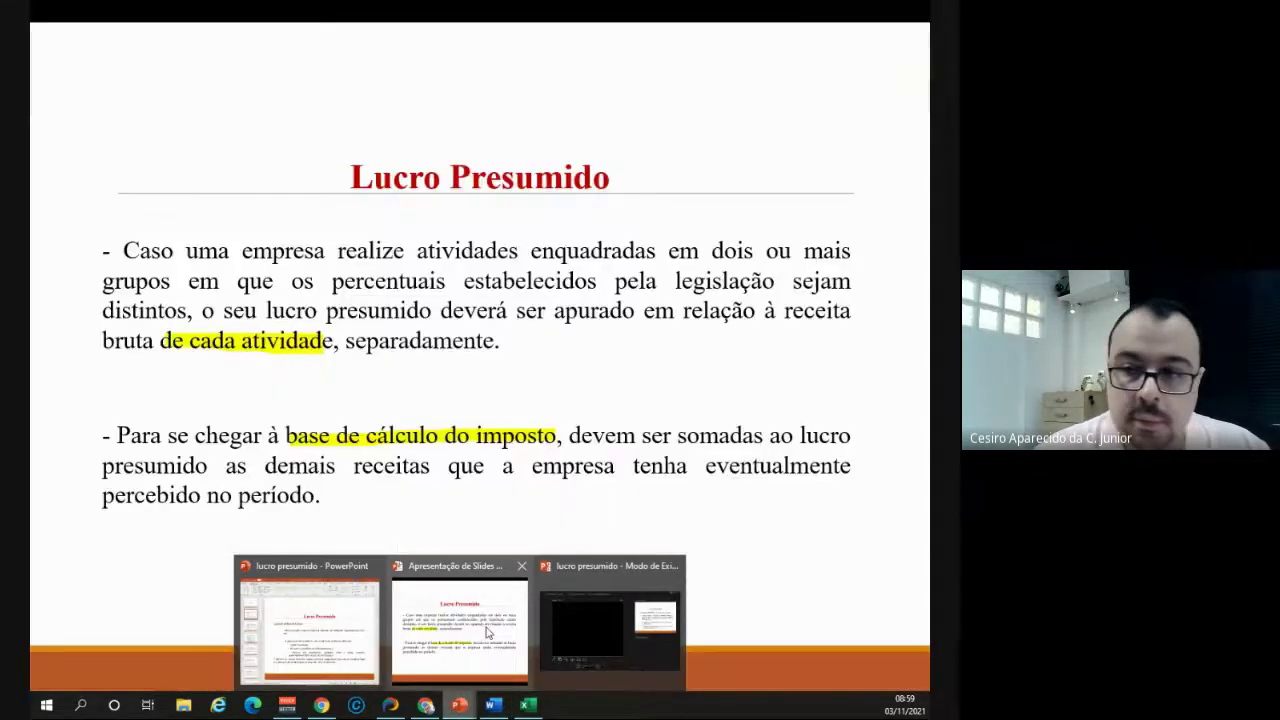
{"action": "left_click", "coordinate": [488, 632]}
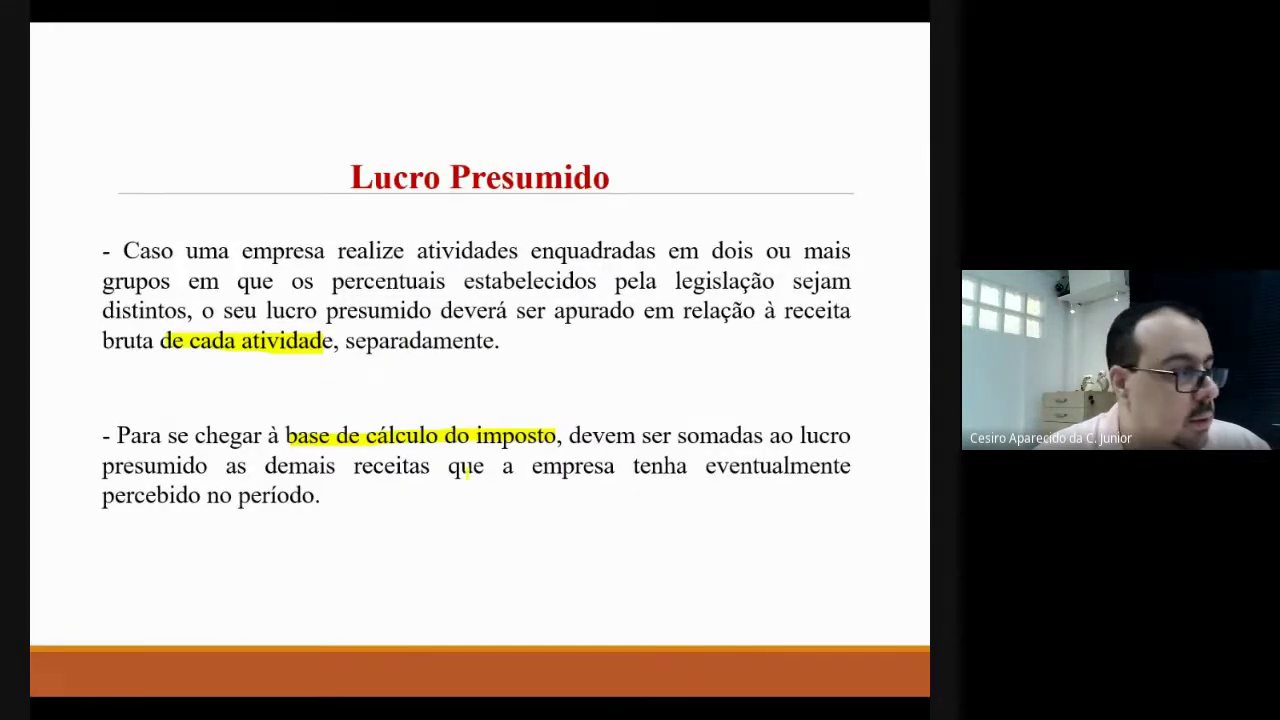
- Show the "Percentuais de Presunção (IRPJ)" slide and highlight "combustíveis" and "Serviços em geral" in its table
{"action": "left_click", "coordinate": [467, 473]}
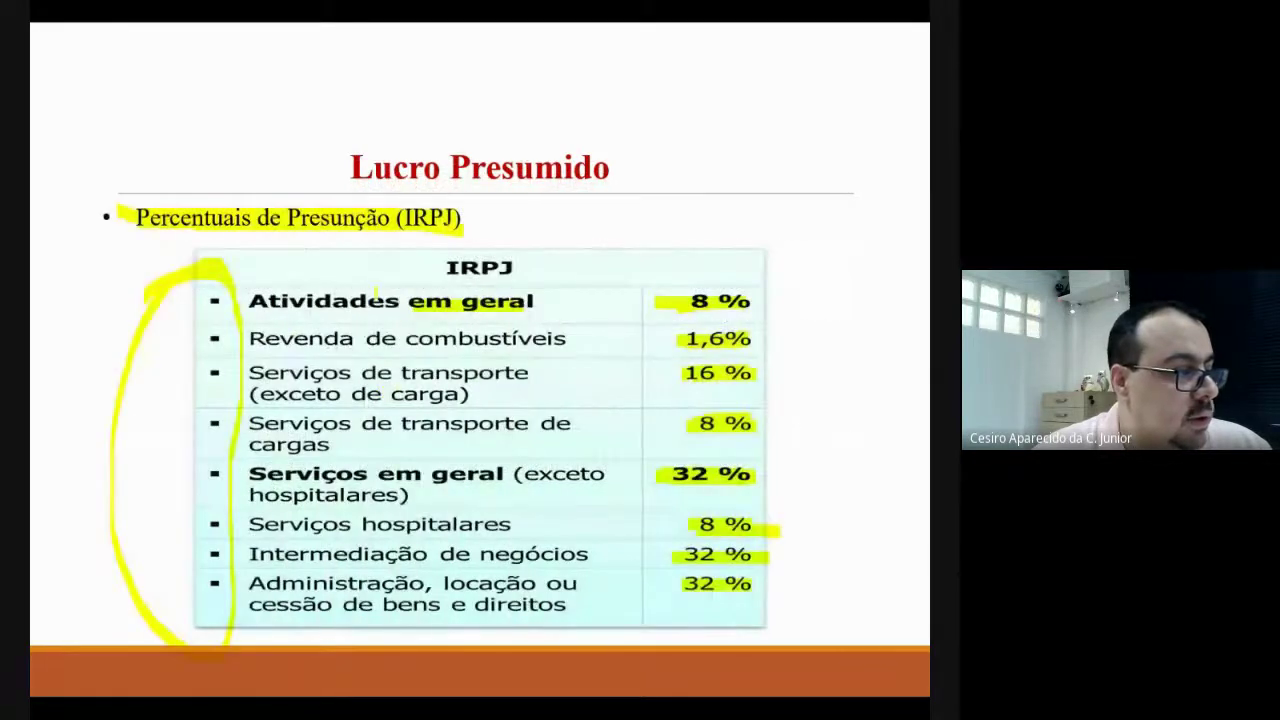
{"action": "left_click_drag", "start_coordinate": [404, 338], "coordinate": [568, 338]}
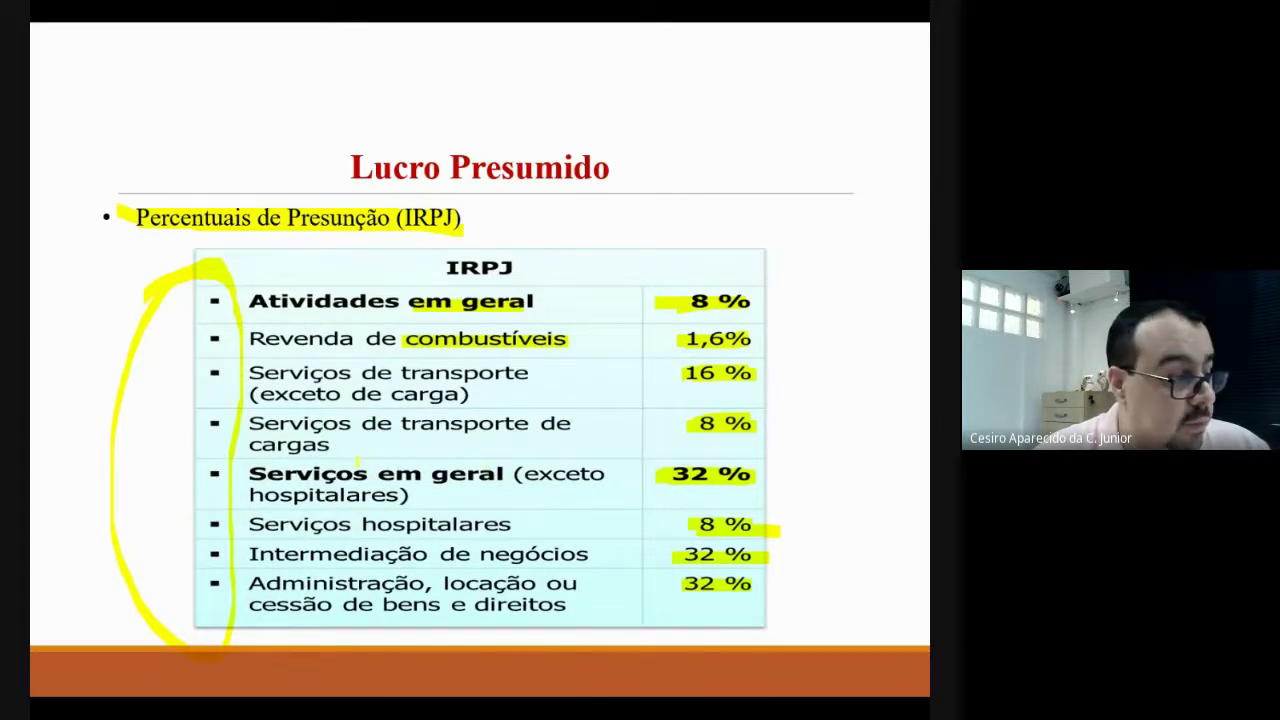
{"action": "left_click_drag", "start_coordinate": [252, 473], "coordinate": [505, 473]}
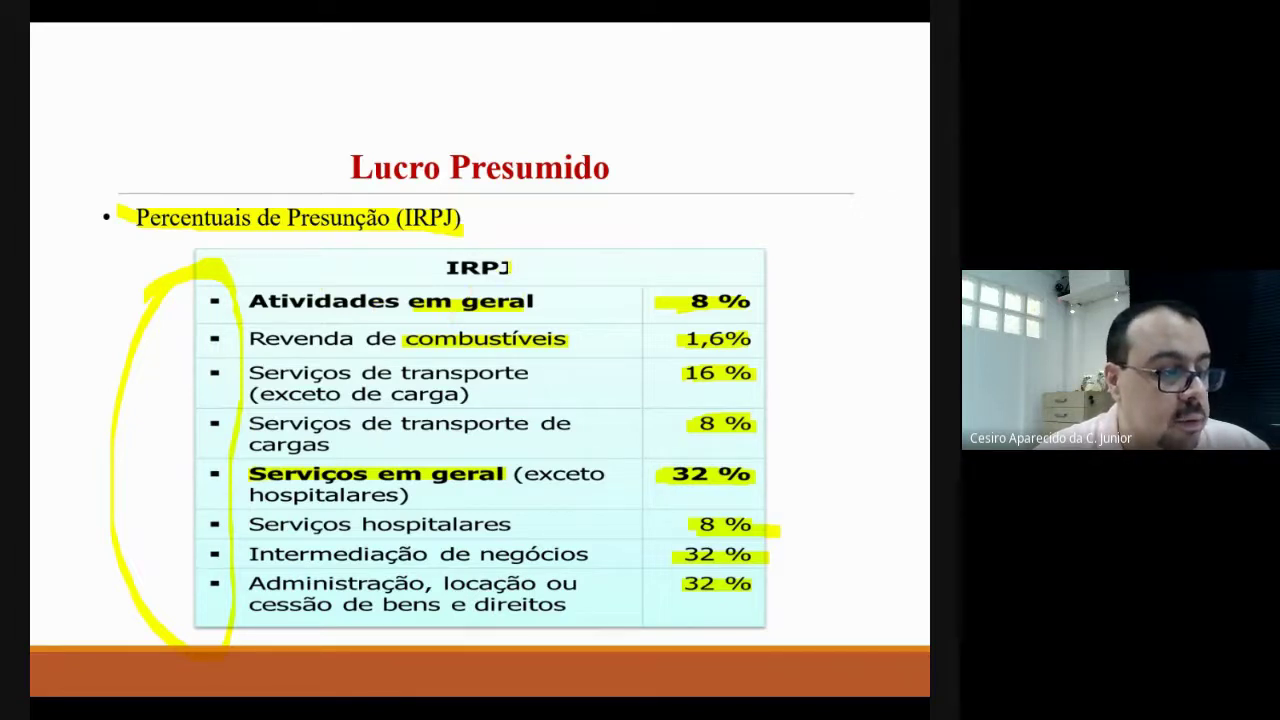
- Switch to the Excel workbook, zoom the sheet to 150% and move the revenue table down one row to A2:B4
{"action": "key", "text": "alt+Tab"}
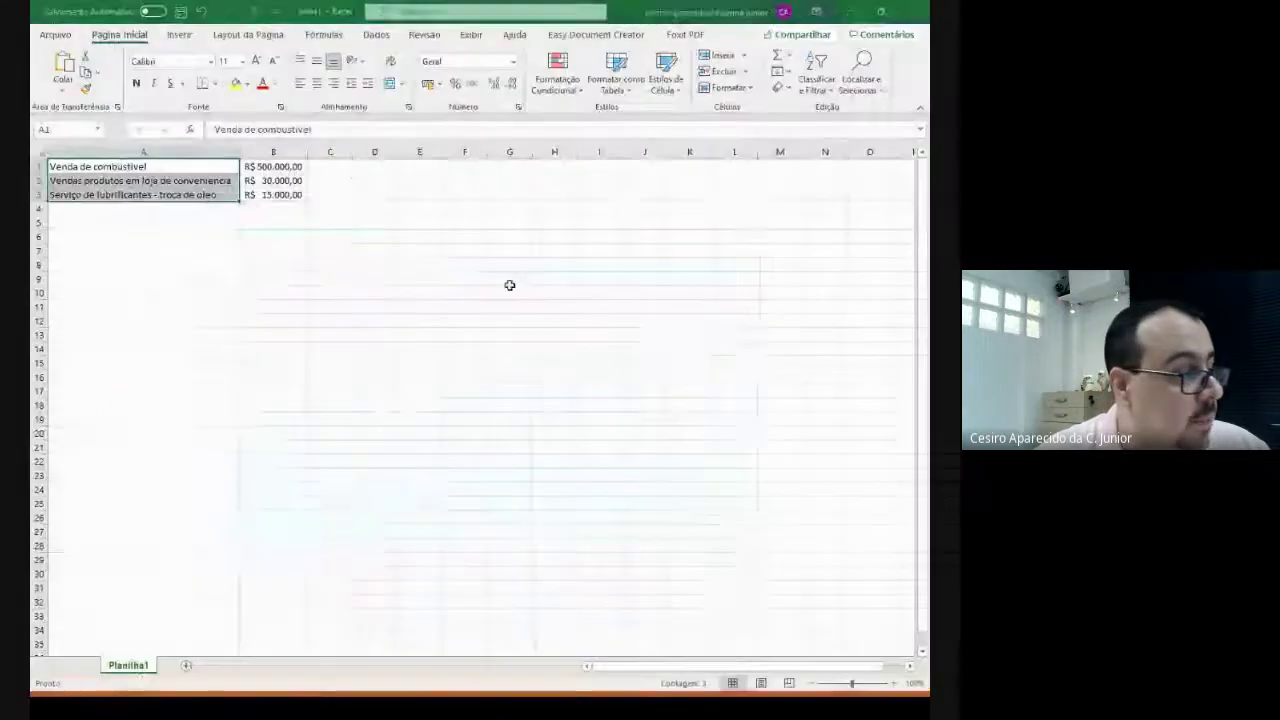
{"action": "left_click", "coordinate": [893, 683]}
{"action": "left_click", "coordinate": [893, 683]}
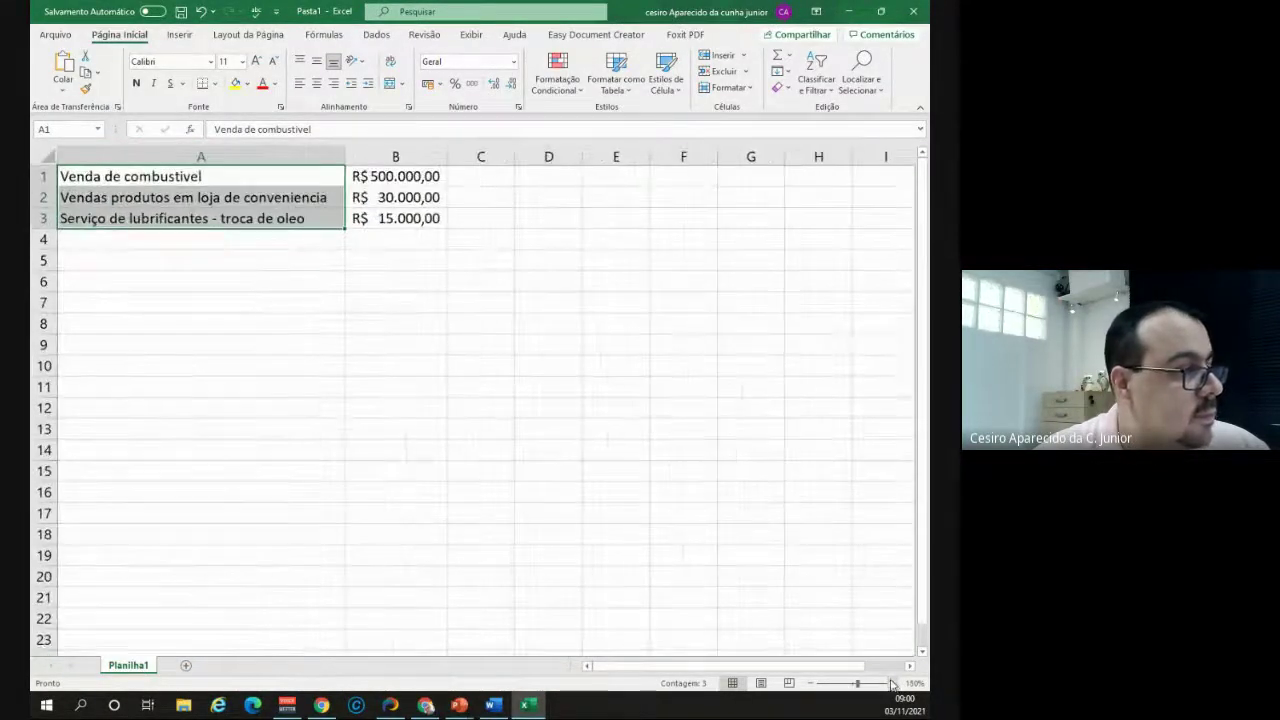
{"action": "left_click_drag", "start_coordinate": [335, 172], "coordinate": [340, 210]}
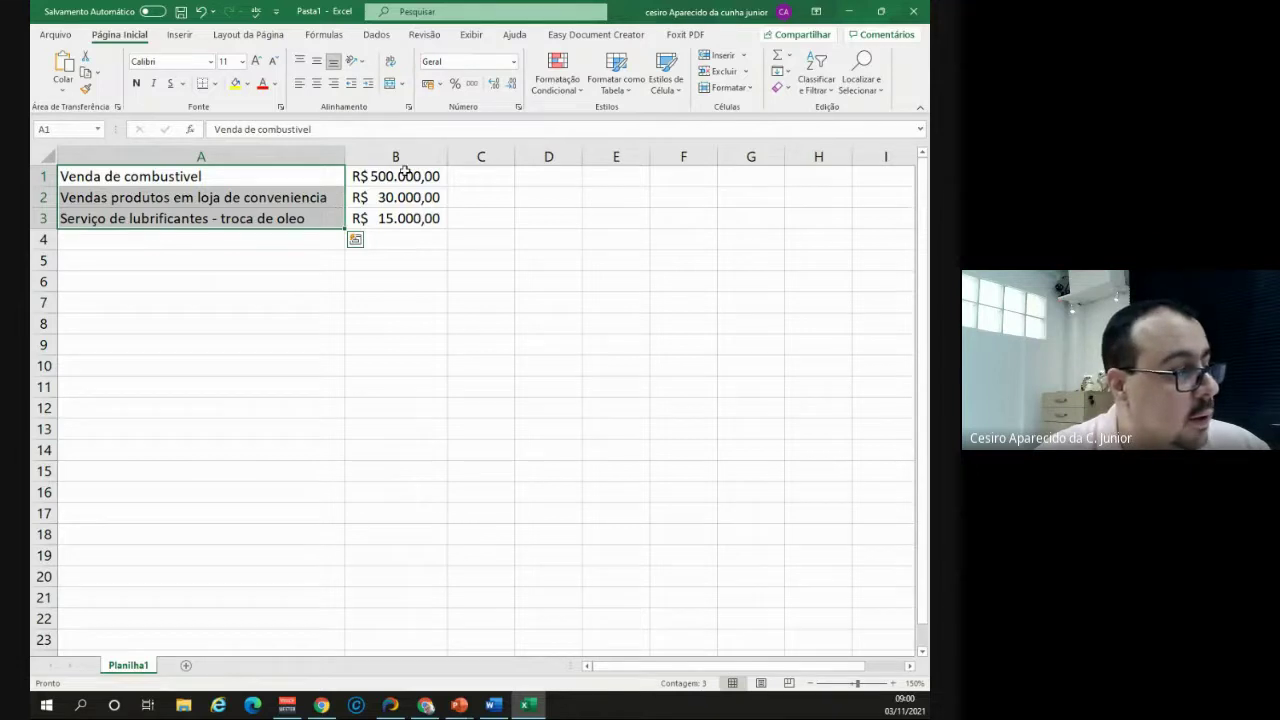
{"action": "left_click_drag", "start_coordinate": [204, 176], "coordinate": [354, 251]}
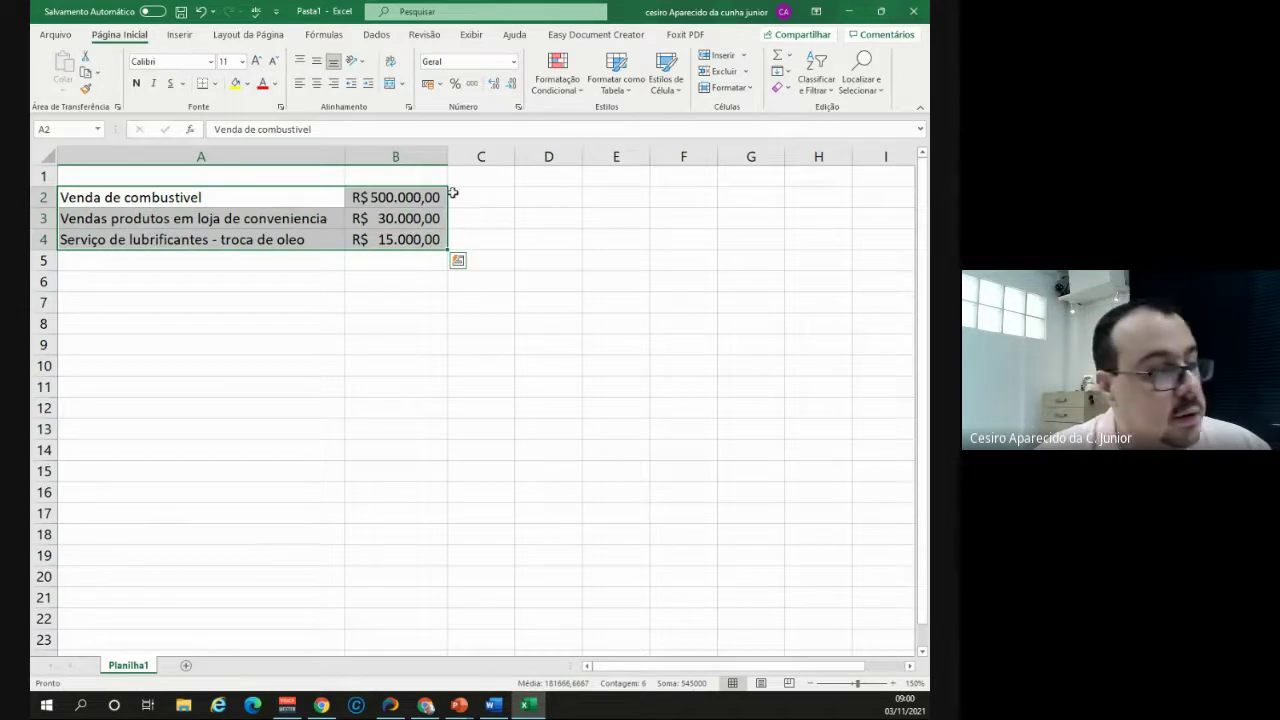
- Enter the column heading "% lucro presumido" in cell C1
{"action": "left_click", "coordinate": [487, 170]}
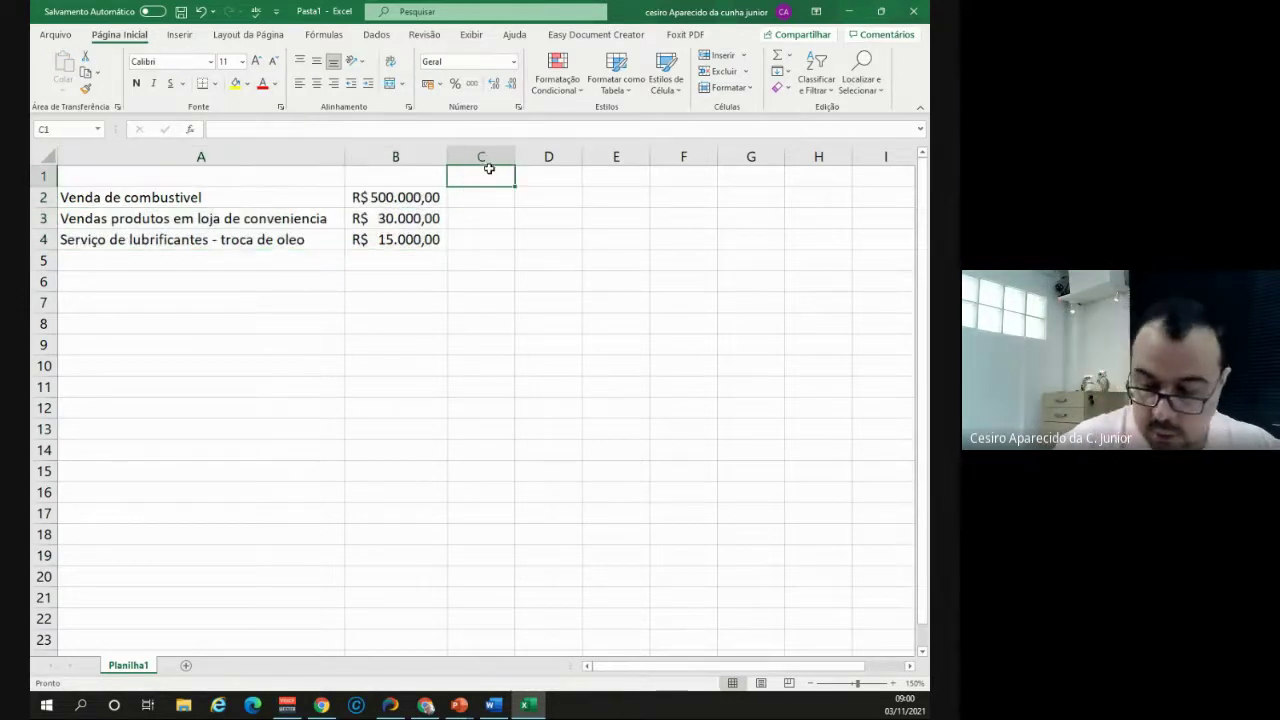
{"action": "type", "text": "%"}
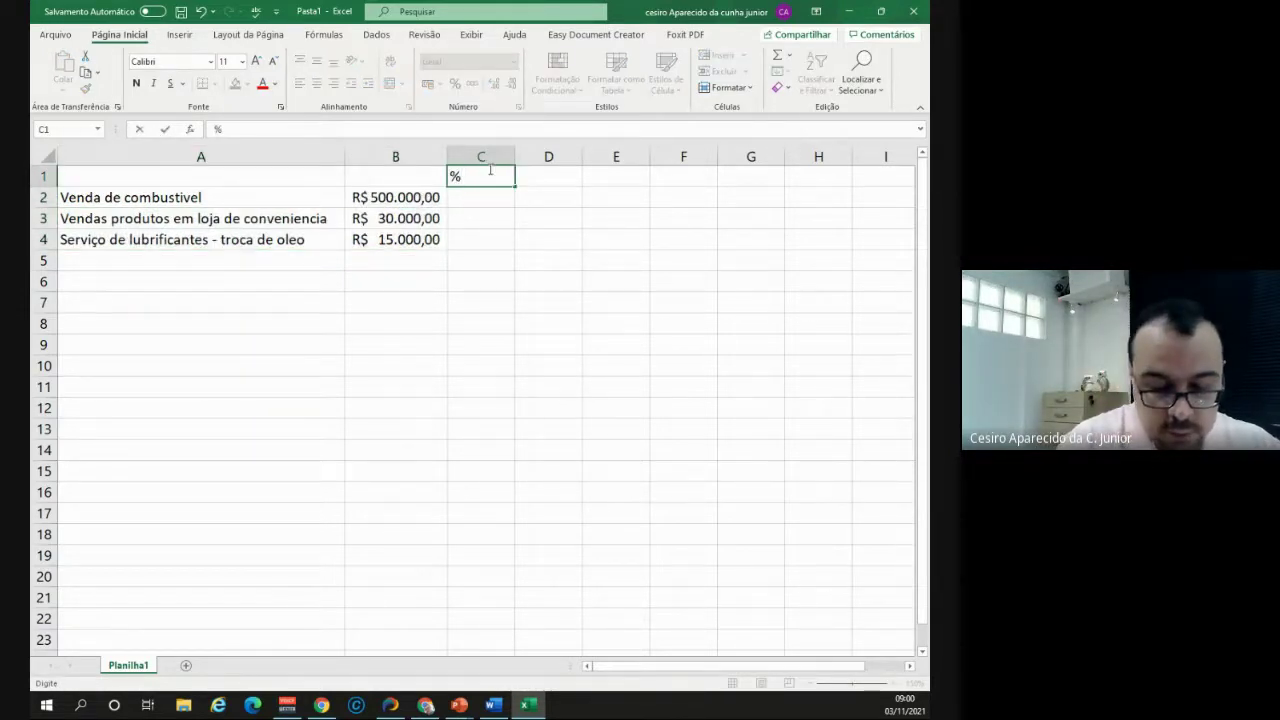
{"action": "type", "text": " lucro"}
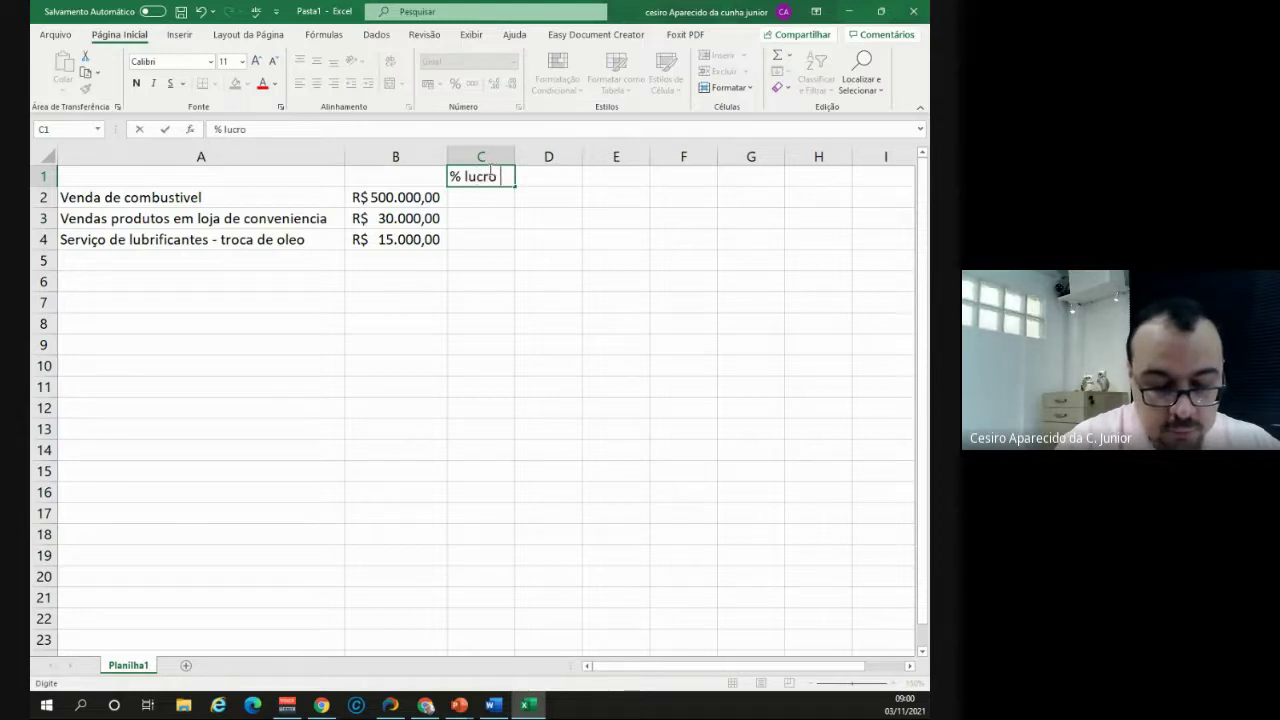
{"action": "type", "text": " presumid"}
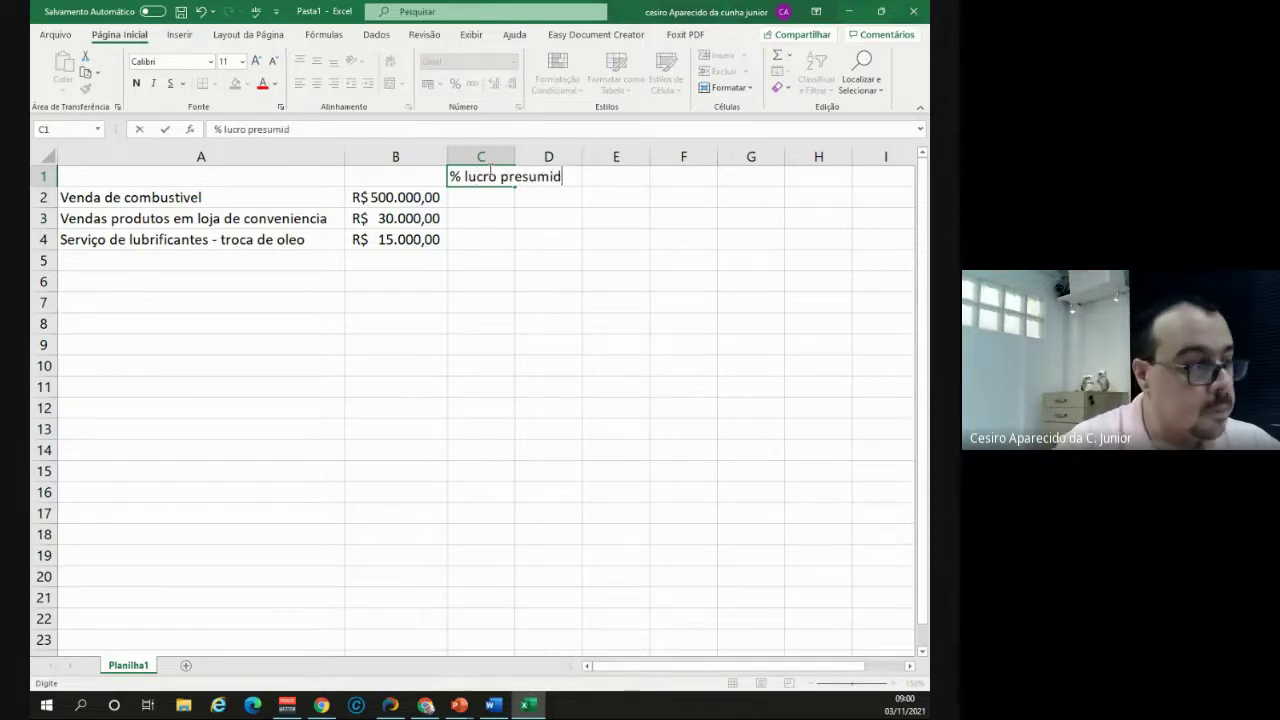
{"action": "type", "text": "o"}
{"action": "key", "text": "Return"}
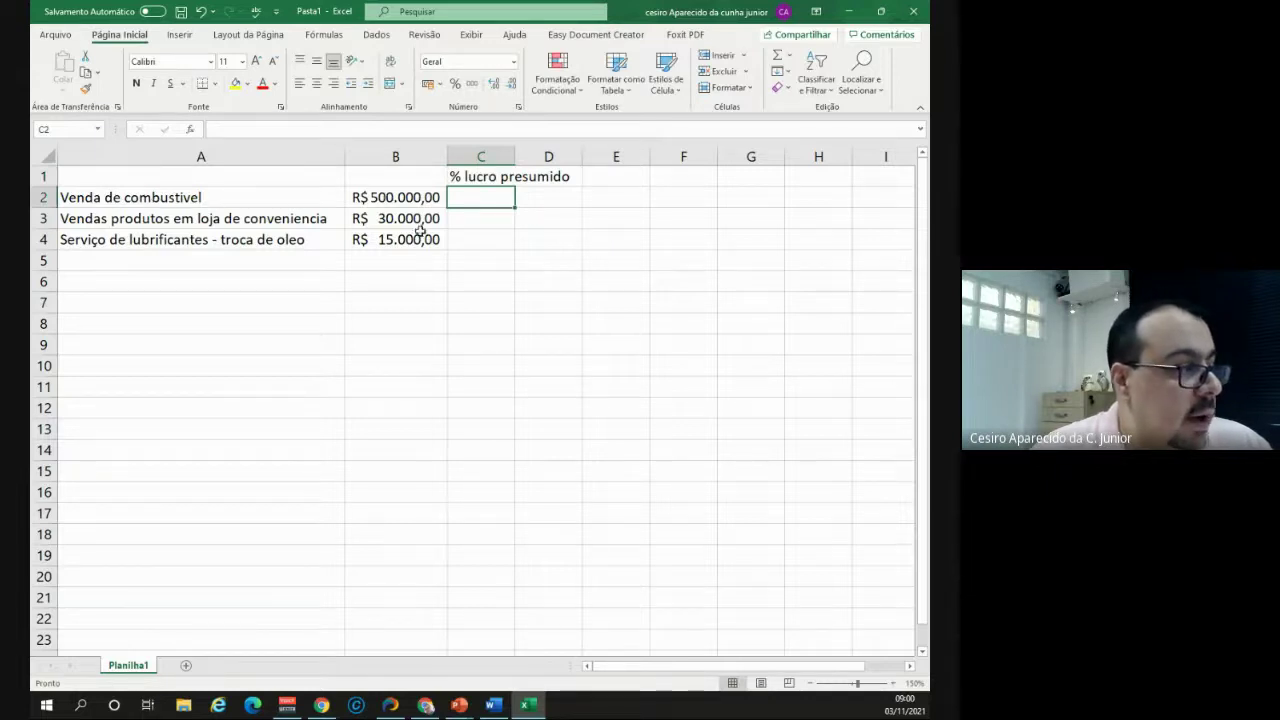
- Enter the column headings "Atividade" in A1 and "Faturamento" in B1
{"action": "left_click", "coordinate": [251, 179]}
{"action": "type", "text": "Ativid"}
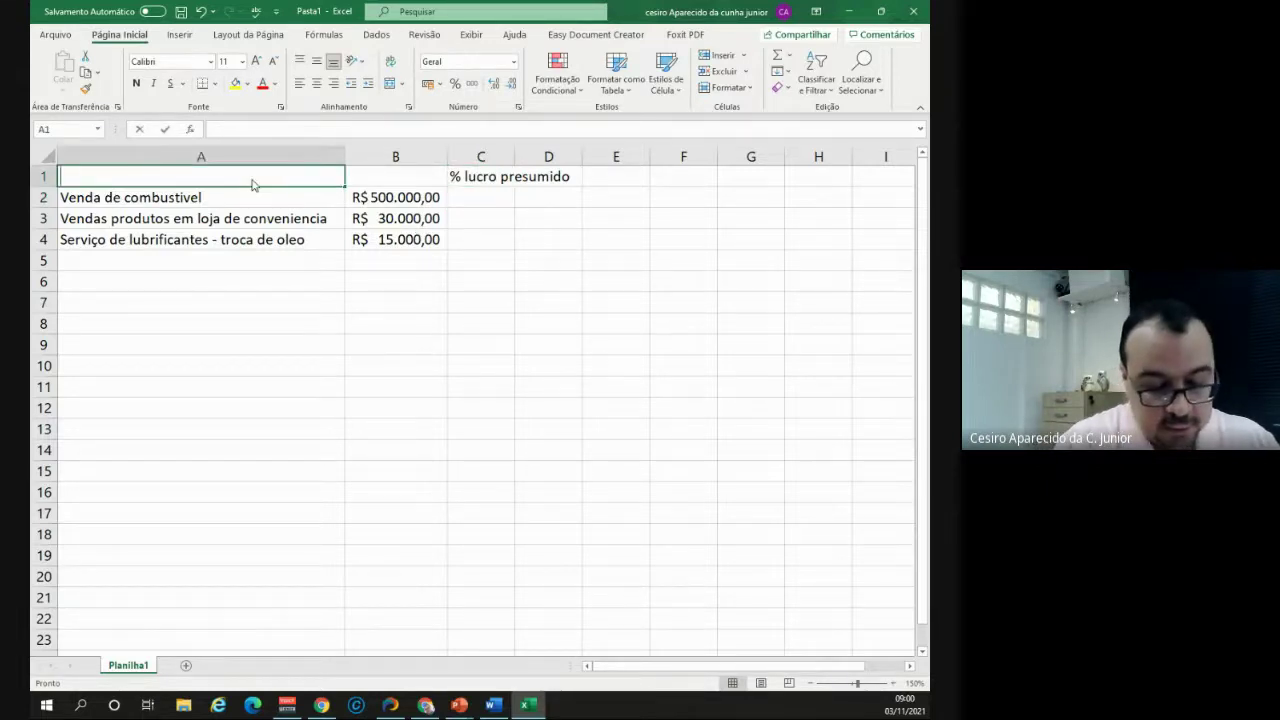
{"action": "type", "text": "ade"}
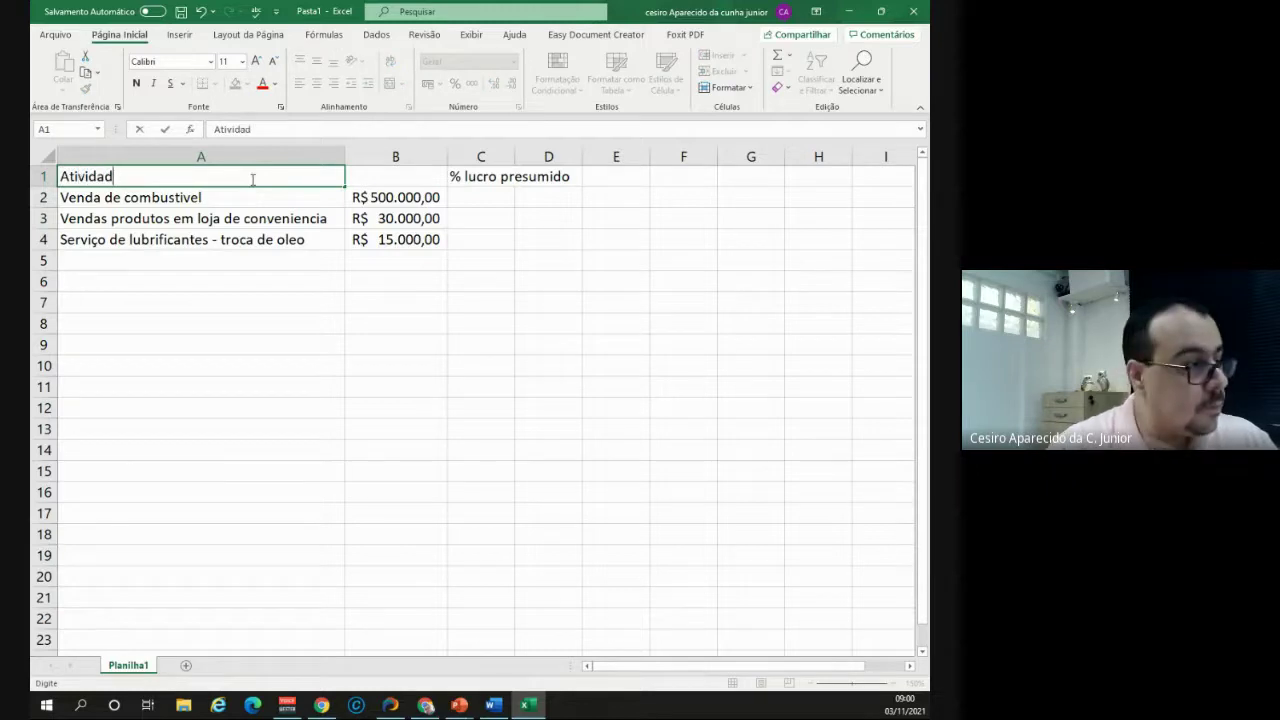
{"action": "key", "text": "Tab"}
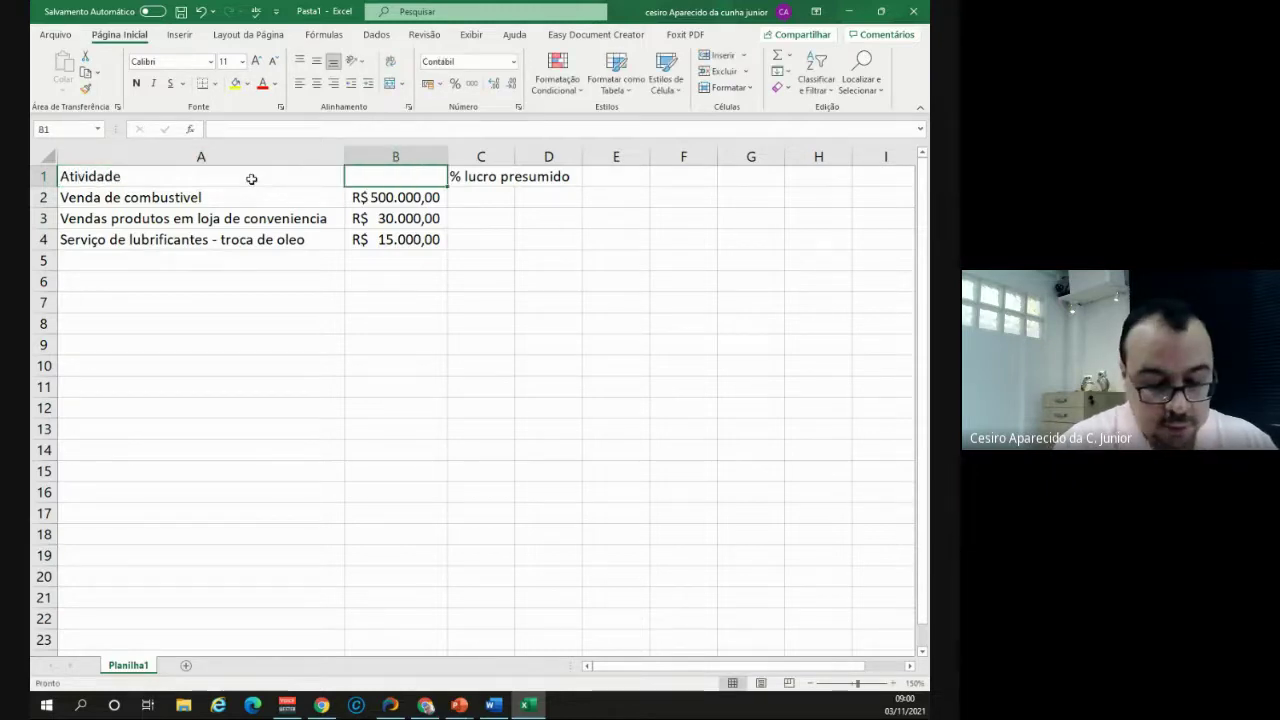
{"action": "type", "text": "Faturamento"}
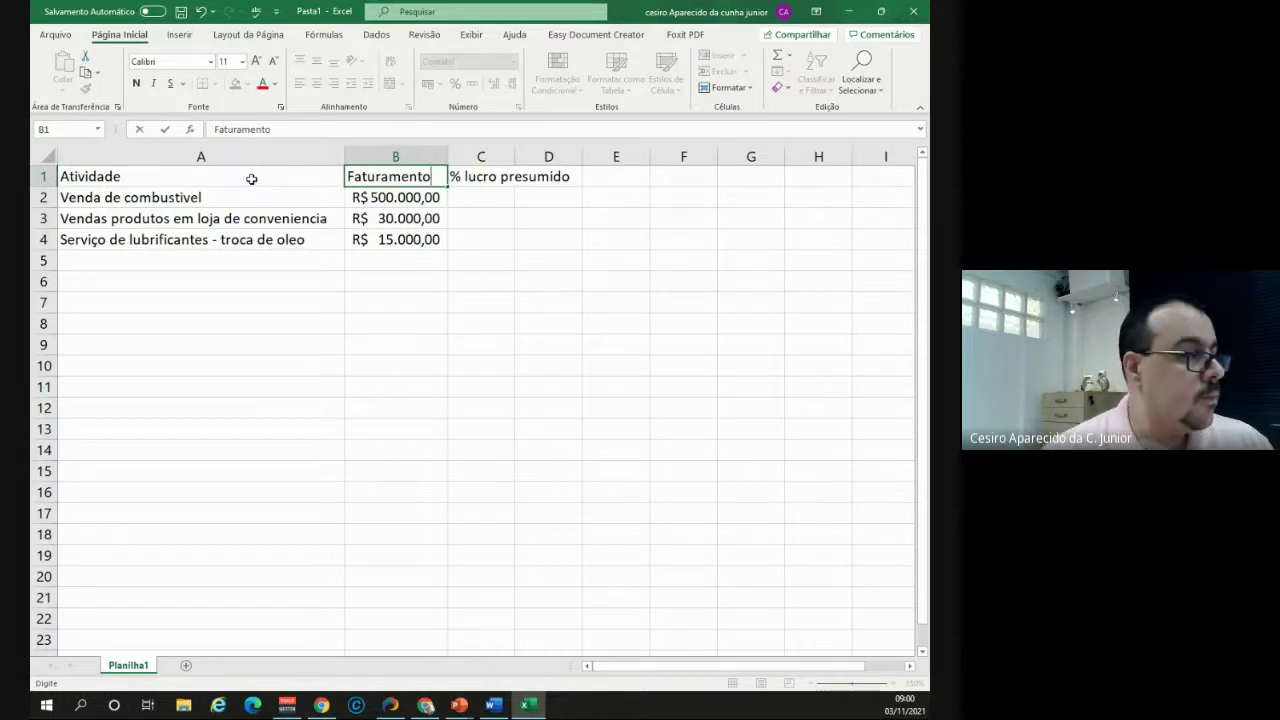
{"action": "key", "text": "Tab"}
- Enter the presumption percentages 1,6%, 8% and 32% in cells C2 to C4
{"action": "key", "text": "Down"}
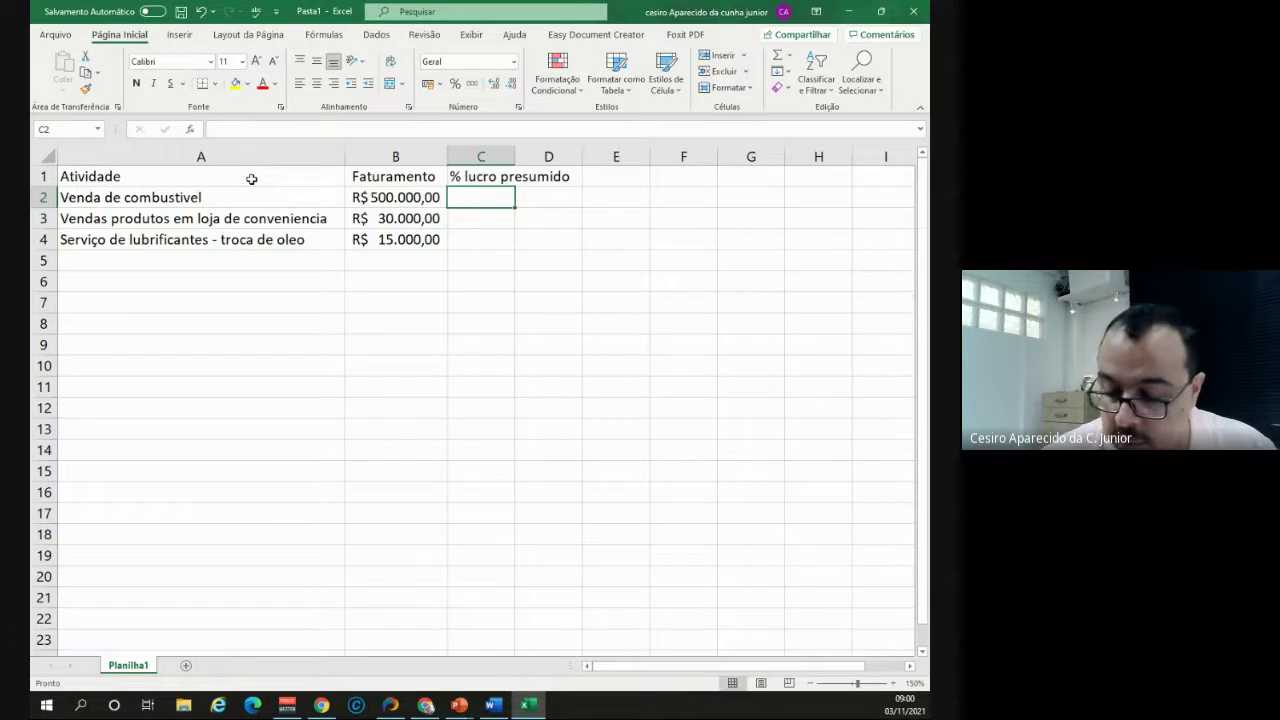
{"action": "type", "text": "1,6%"}
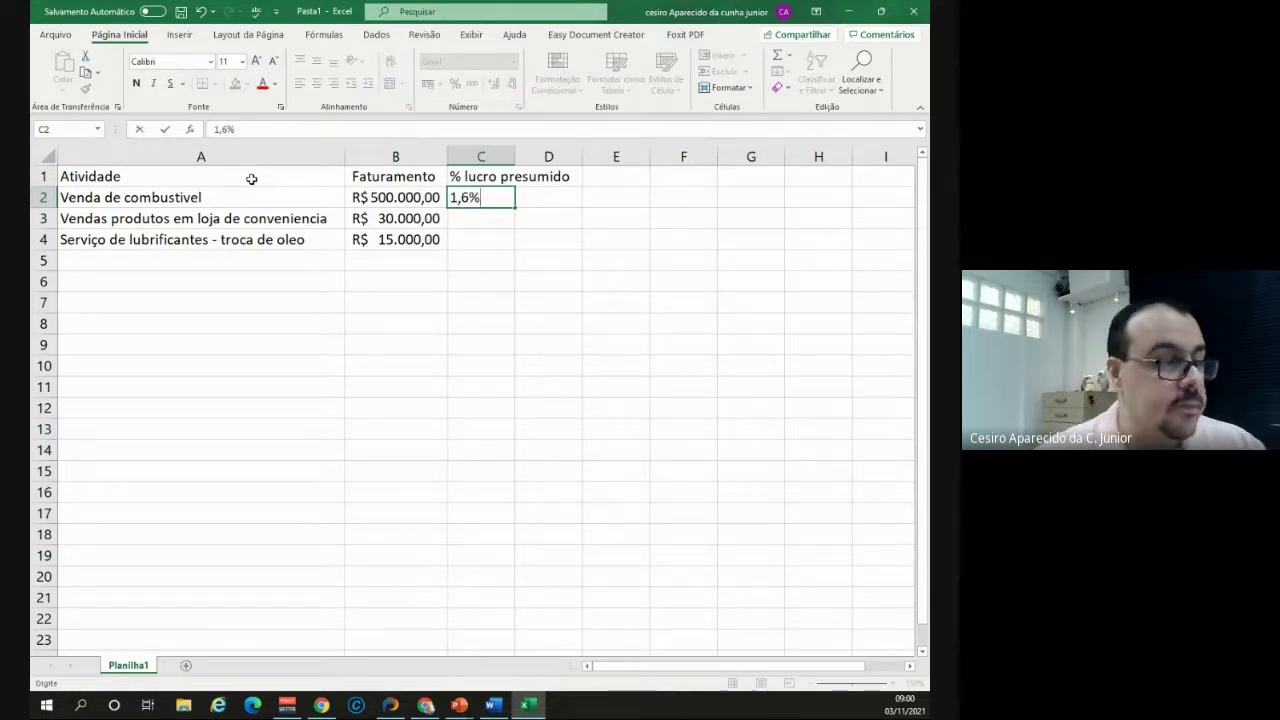
{"action": "key", "text": "Return"}
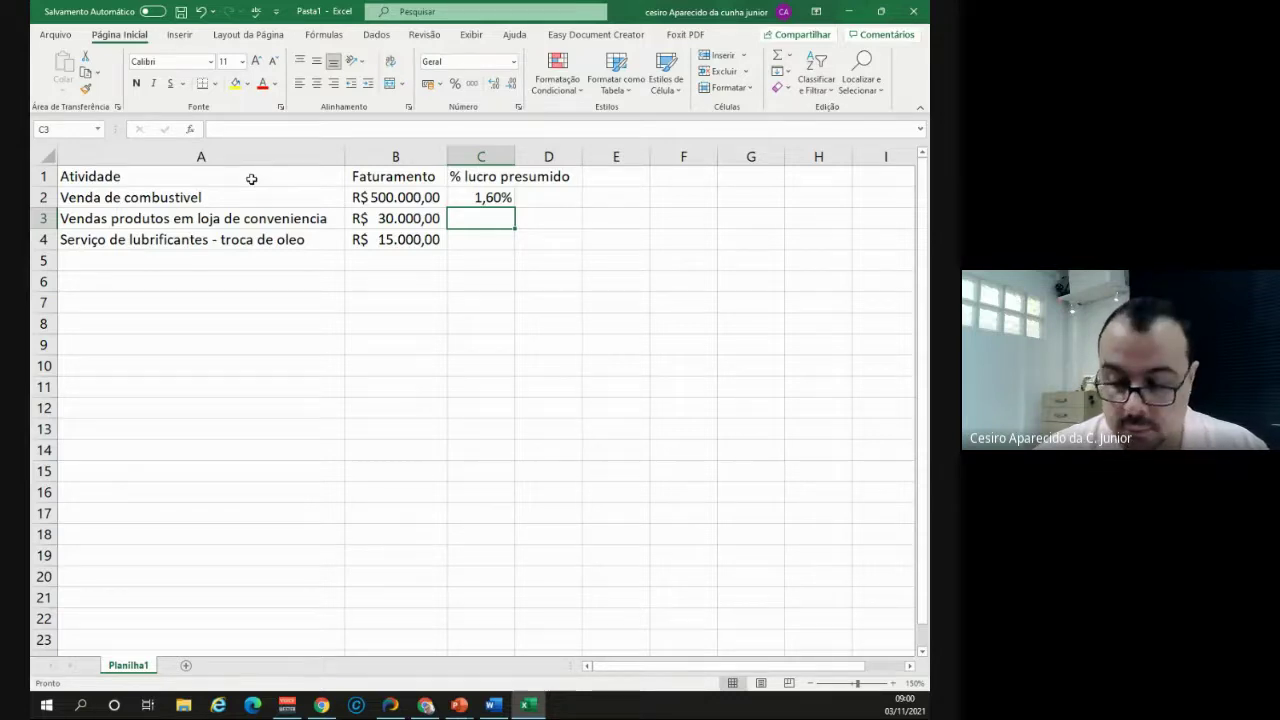
{"action": "type", "text": "8%"}
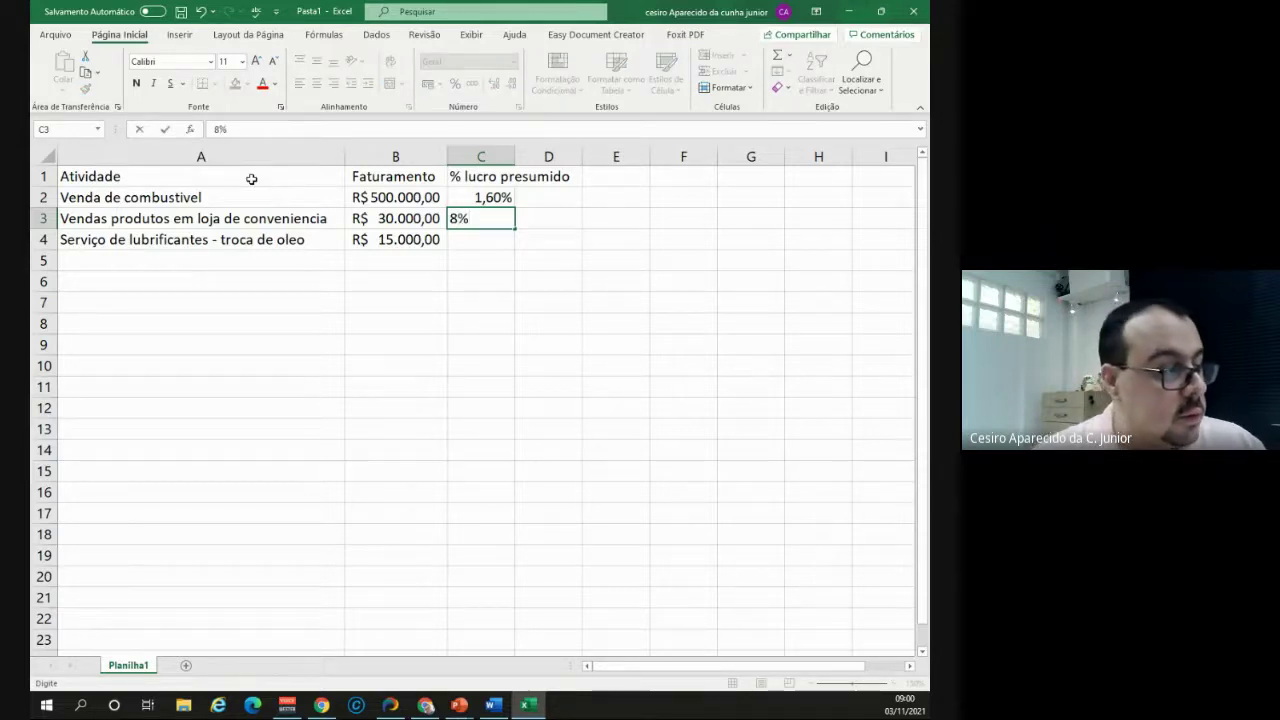
{"action": "key", "text": "Return"}
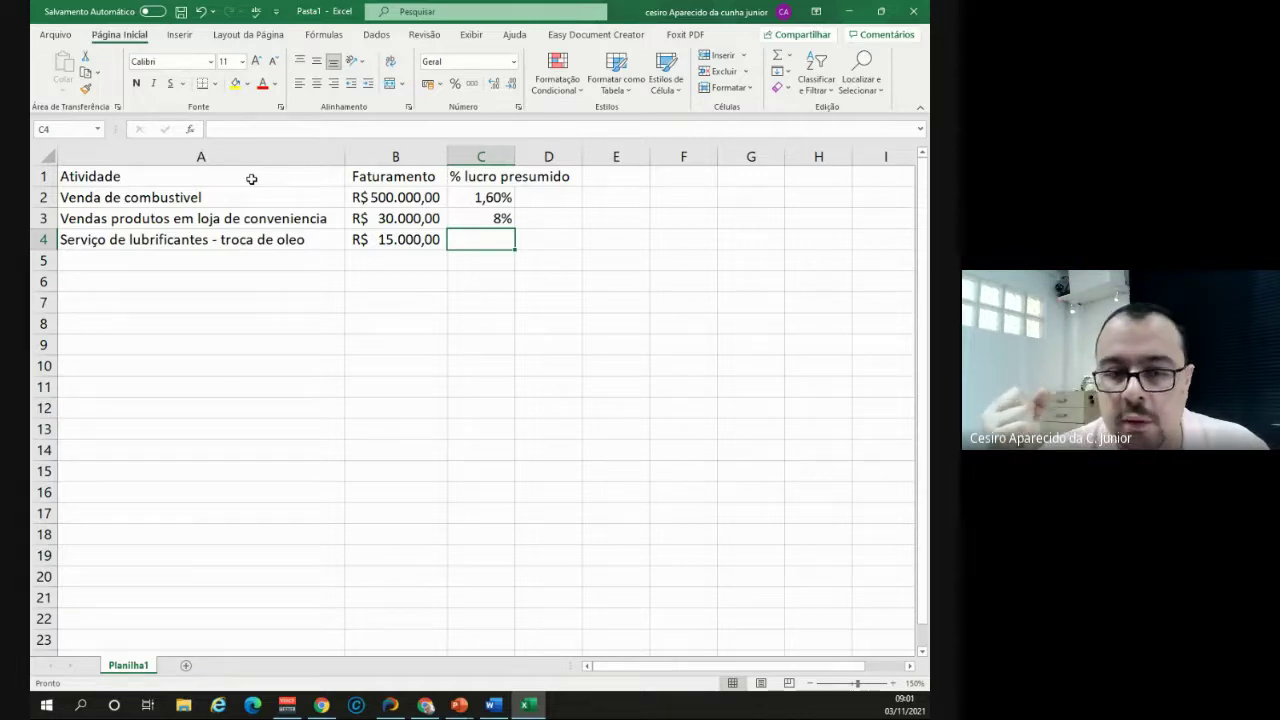
{"action": "type", "text": "32%"}
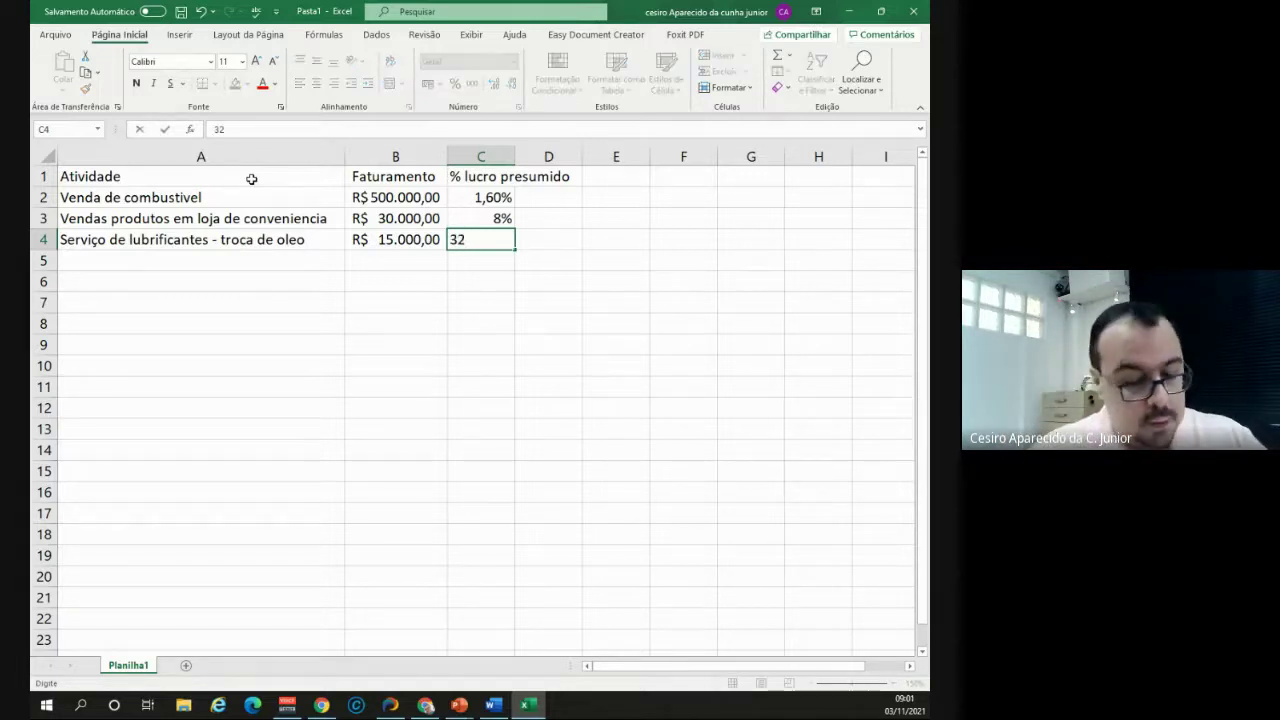
{"action": "key", "text": "Return"}
- Enter the column heading "Lucro" in cell D1
{"action": "key", "text": "Up"}
{"action": "key", "text": "Up"}
{"action": "key", "text": "Up"}
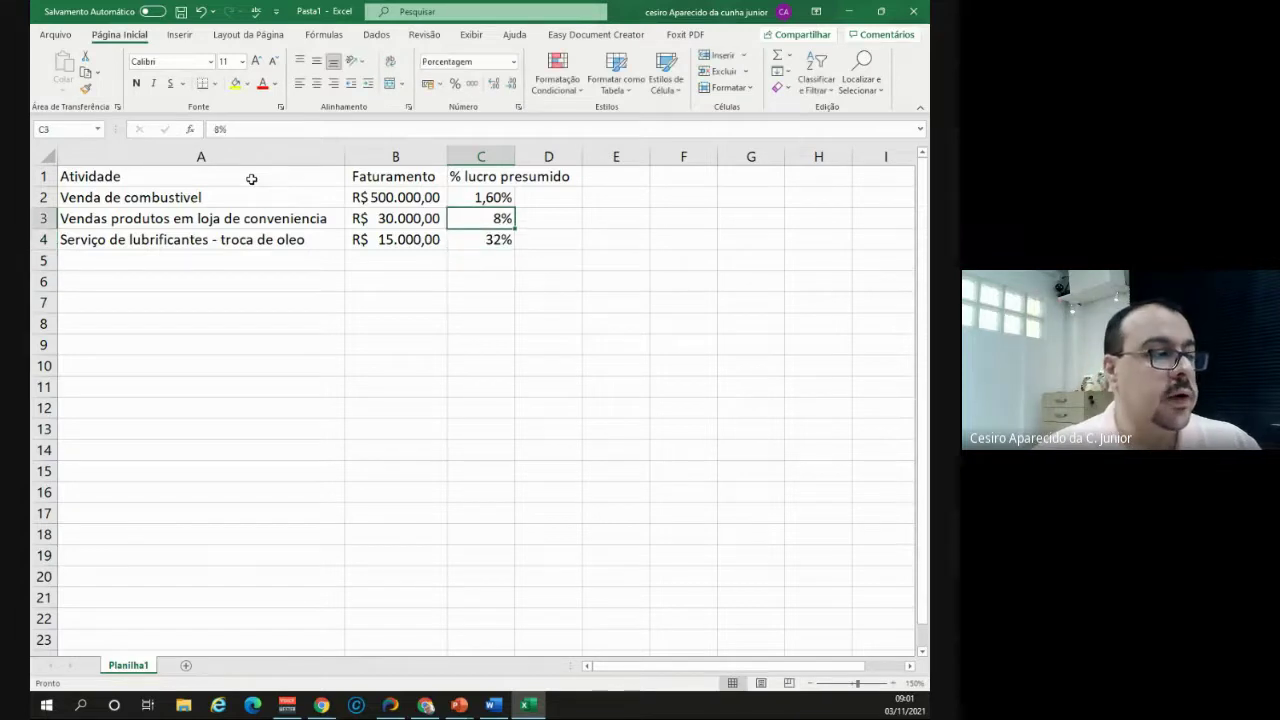
{"action": "key", "text": "Right"}
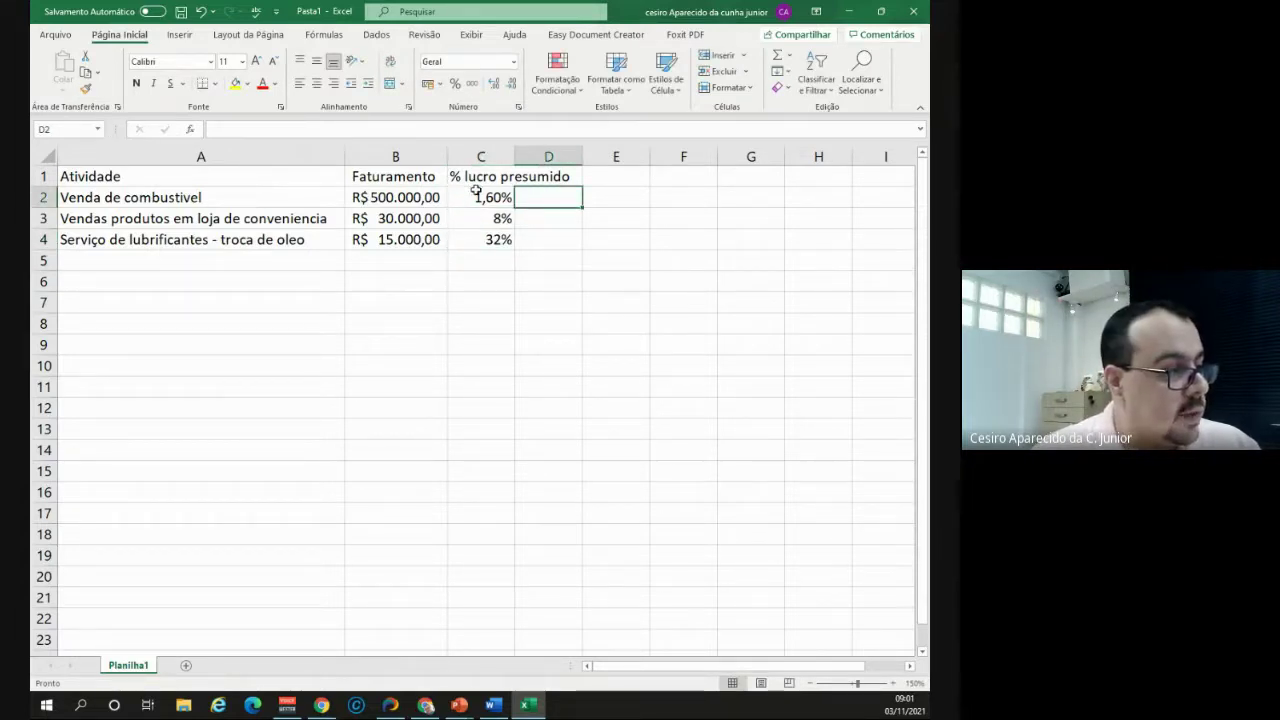
{"action": "key", "text": "Up"}
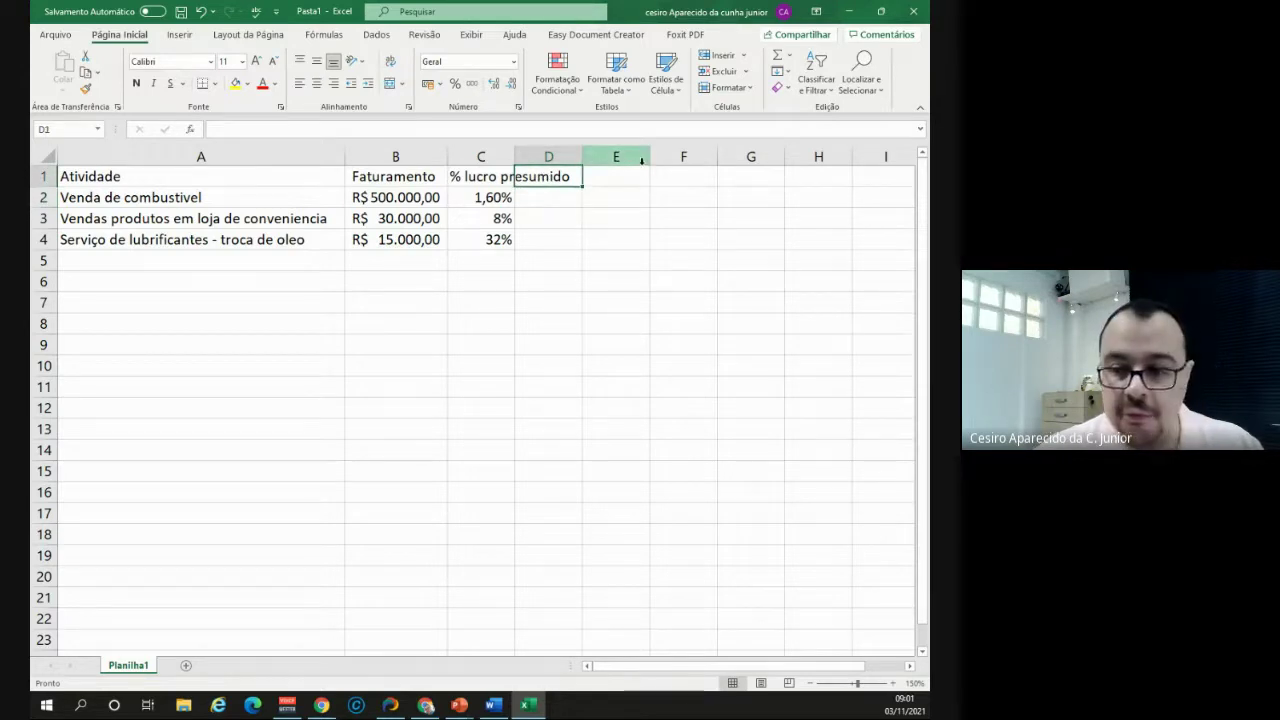
{"action": "type", "text": "Lcr"}
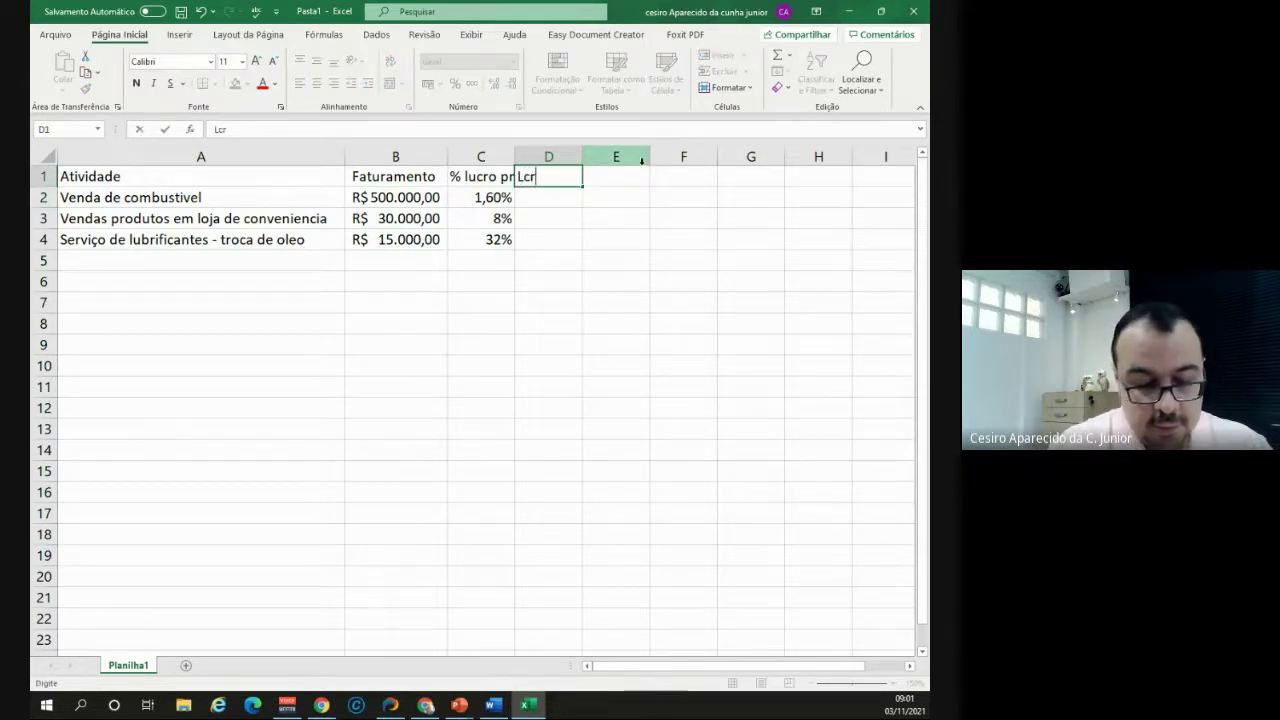
{"action": "key", "text": "BackSpace"}
{"action": "key", "text": "BackSpace"}
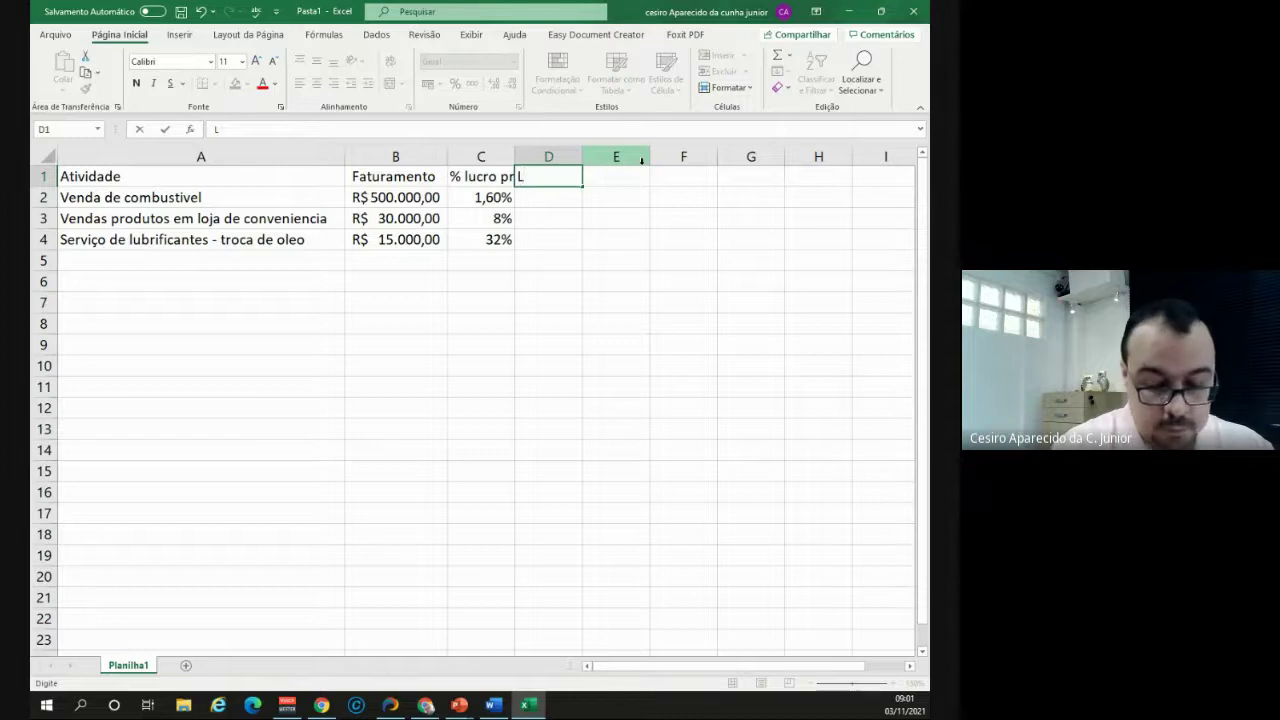
{"action": "type", "text": "ucro"}
{"action": "key", "text": "Tab"}
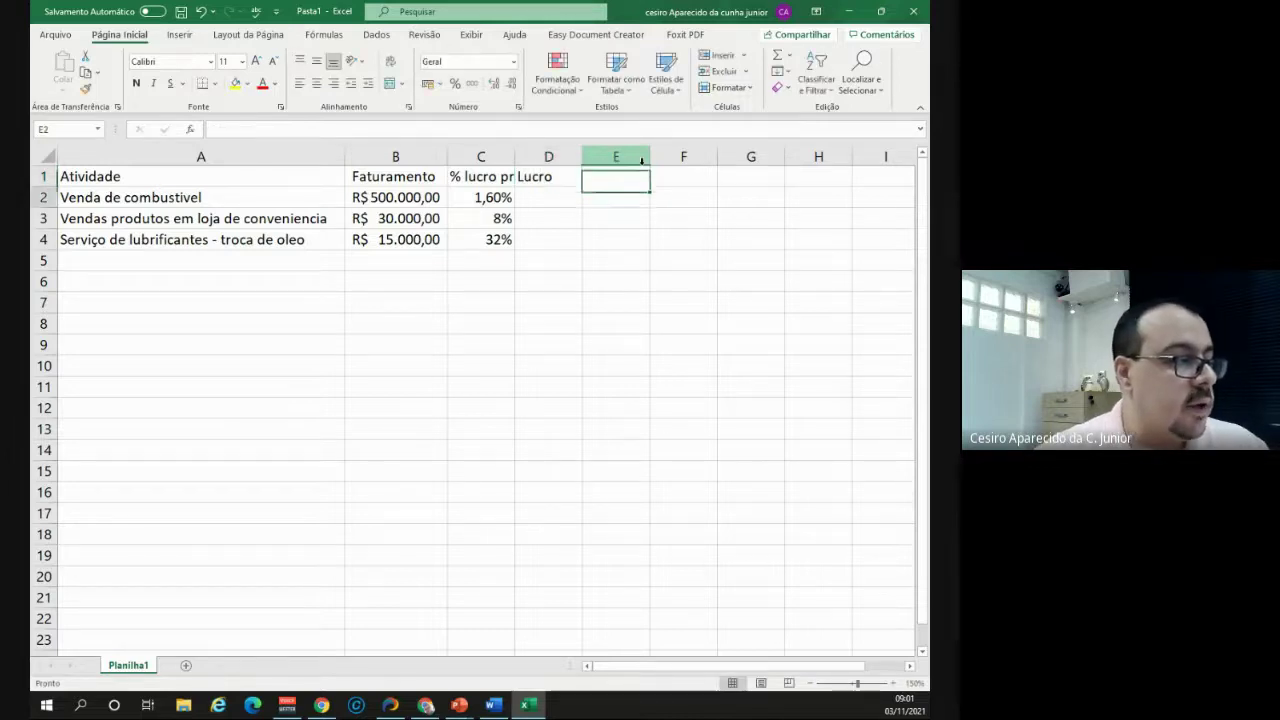
- Calculate the presumed profit on fuel sales in cell D2 with the formula =B2*C2
{"action": "key", "text": "Return"}
{"action": "type", "text": "=B2"}
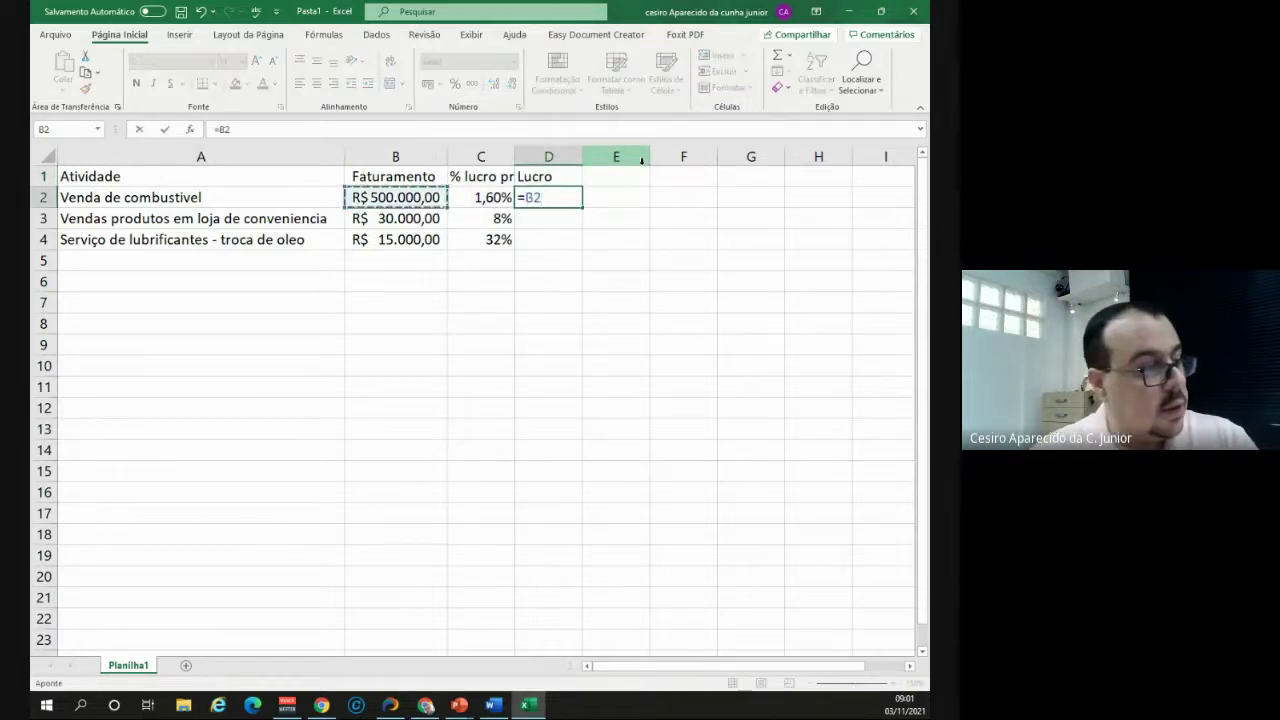
{"action": "type", "text": "*C2"}
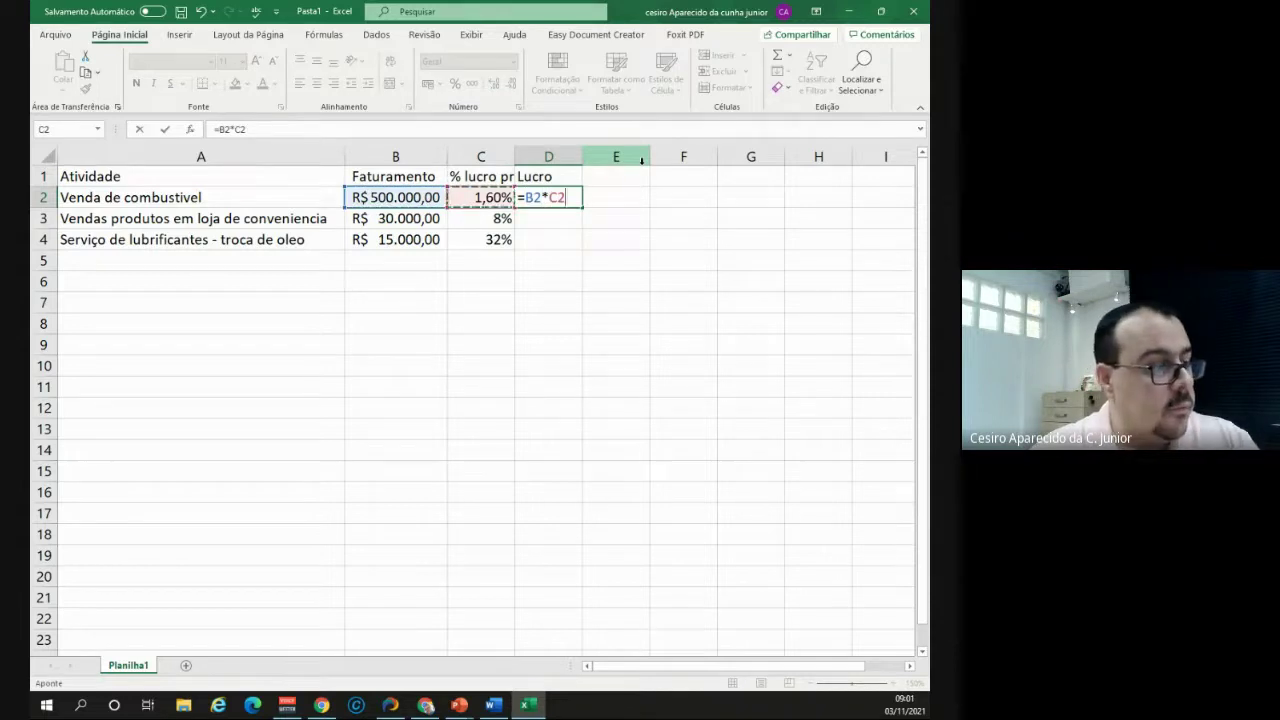
{"action": "key", "text": "Return"}
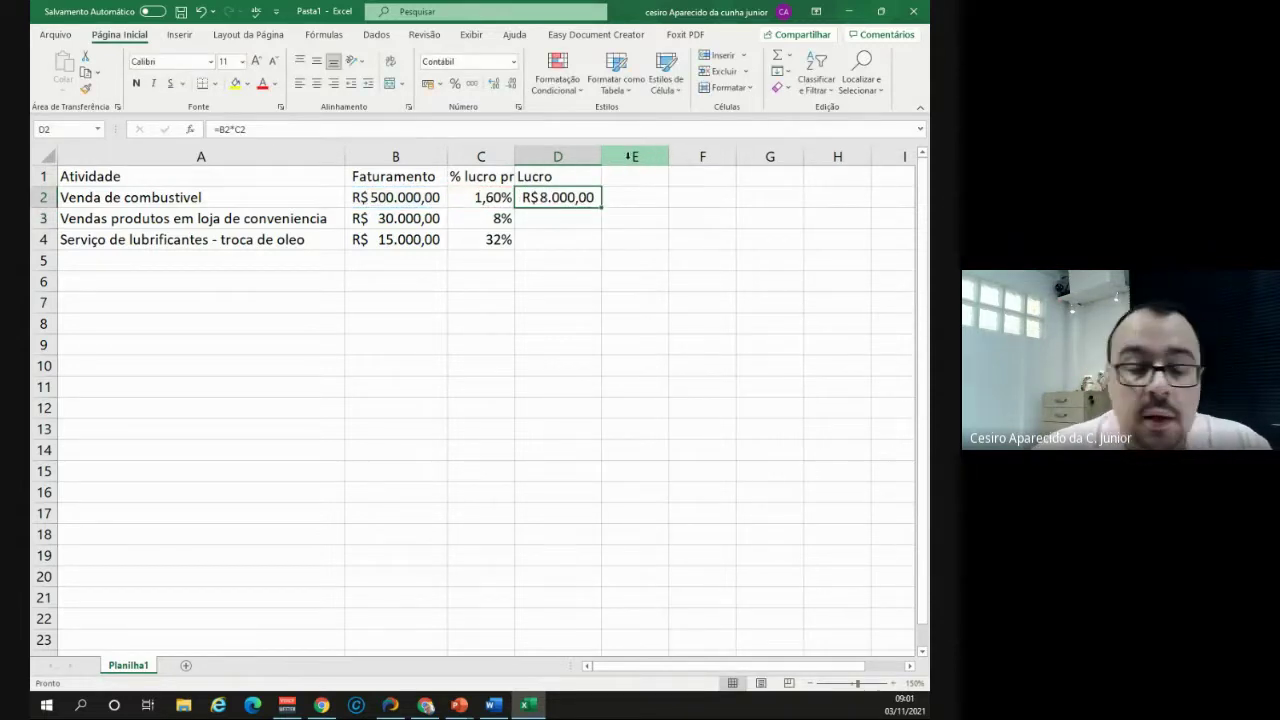
- Examine the revenue, percentage and profit cells of the fuel sales row, and select cell D3
{"action": "left_click_drag", "start_coordinate": [401, 196], "coordinate": [532, 199]}
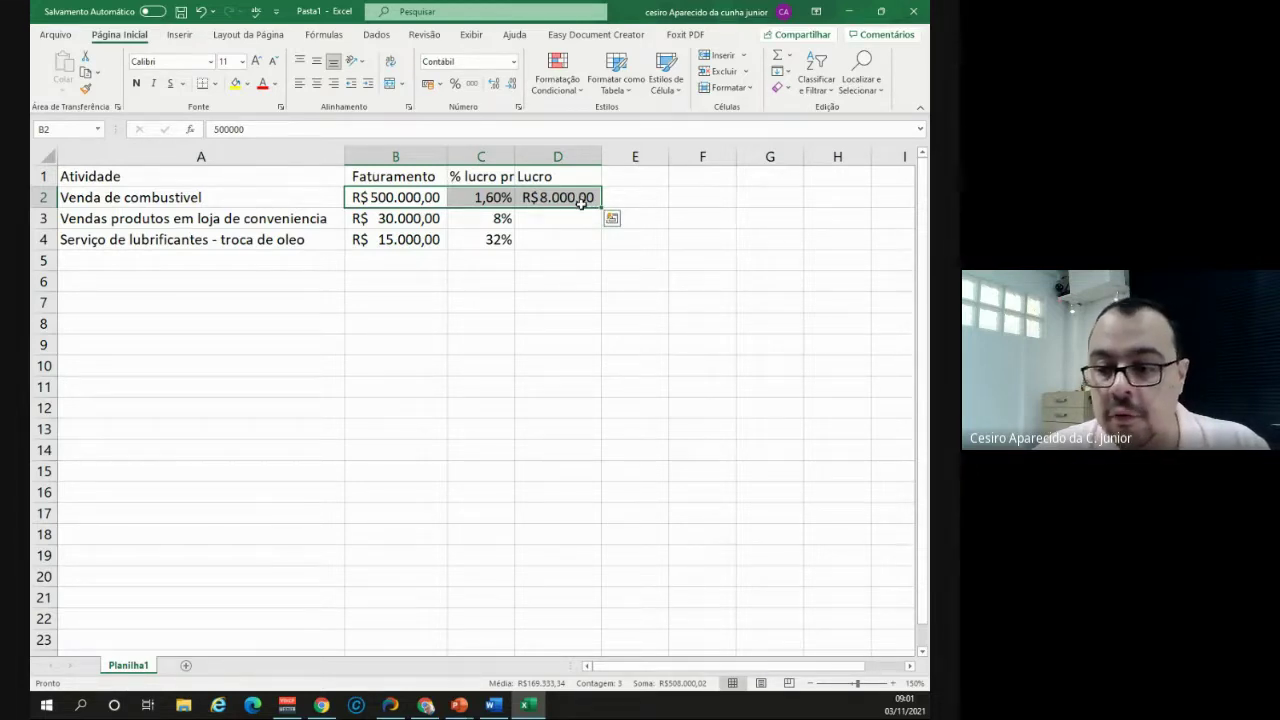
{"action": "left_click", "coordinate": [396, 202]}
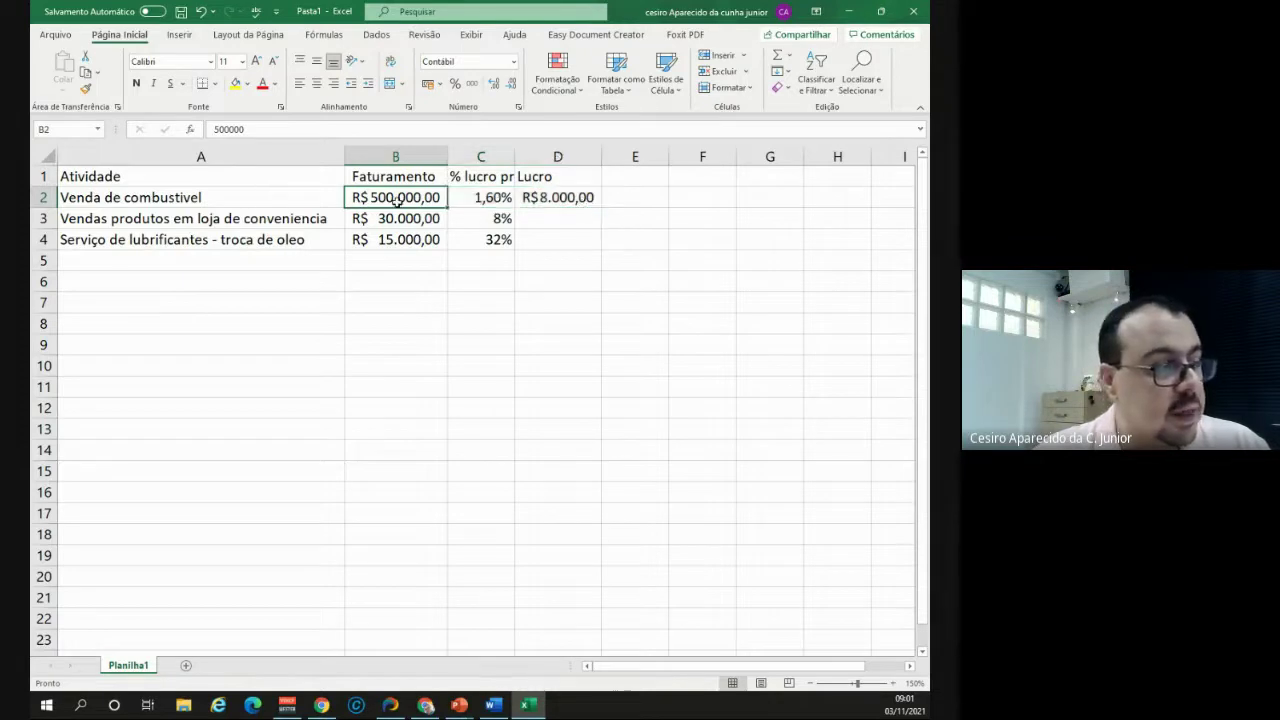
{"action": "left_click", "coordinate": [541, 200]}
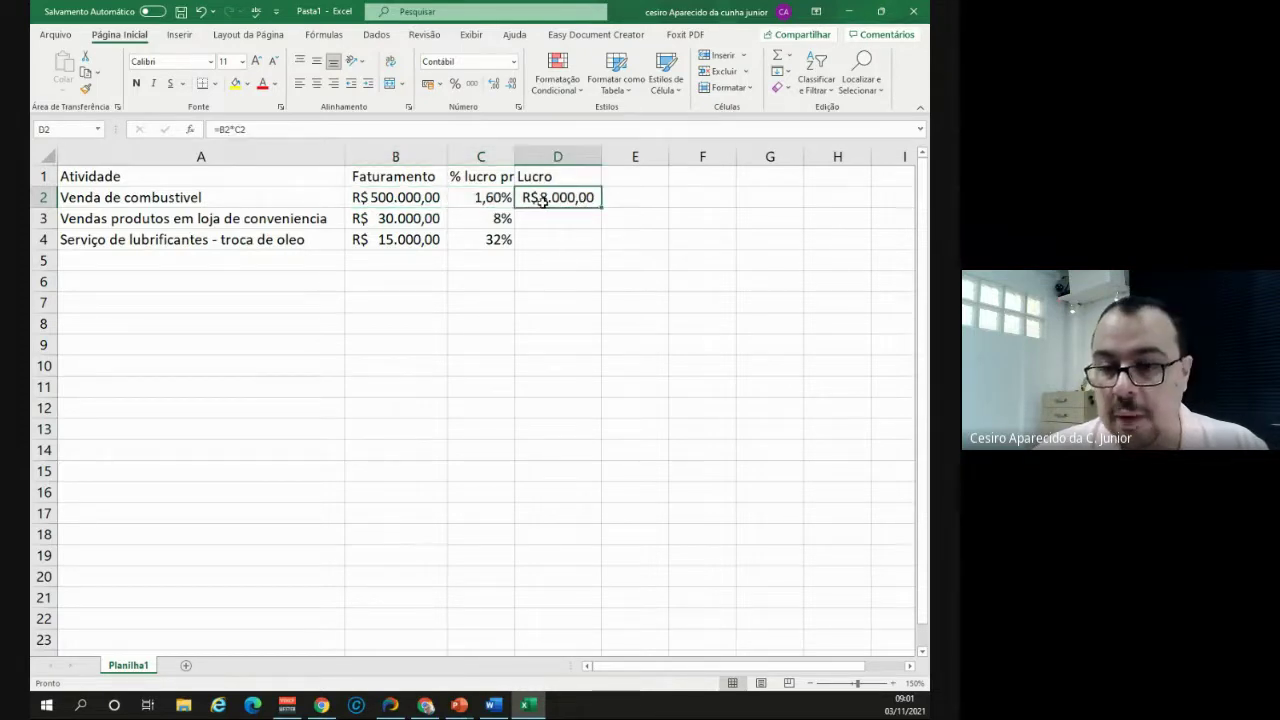
{"action": "left_click", "coordinate": [566, 223]}
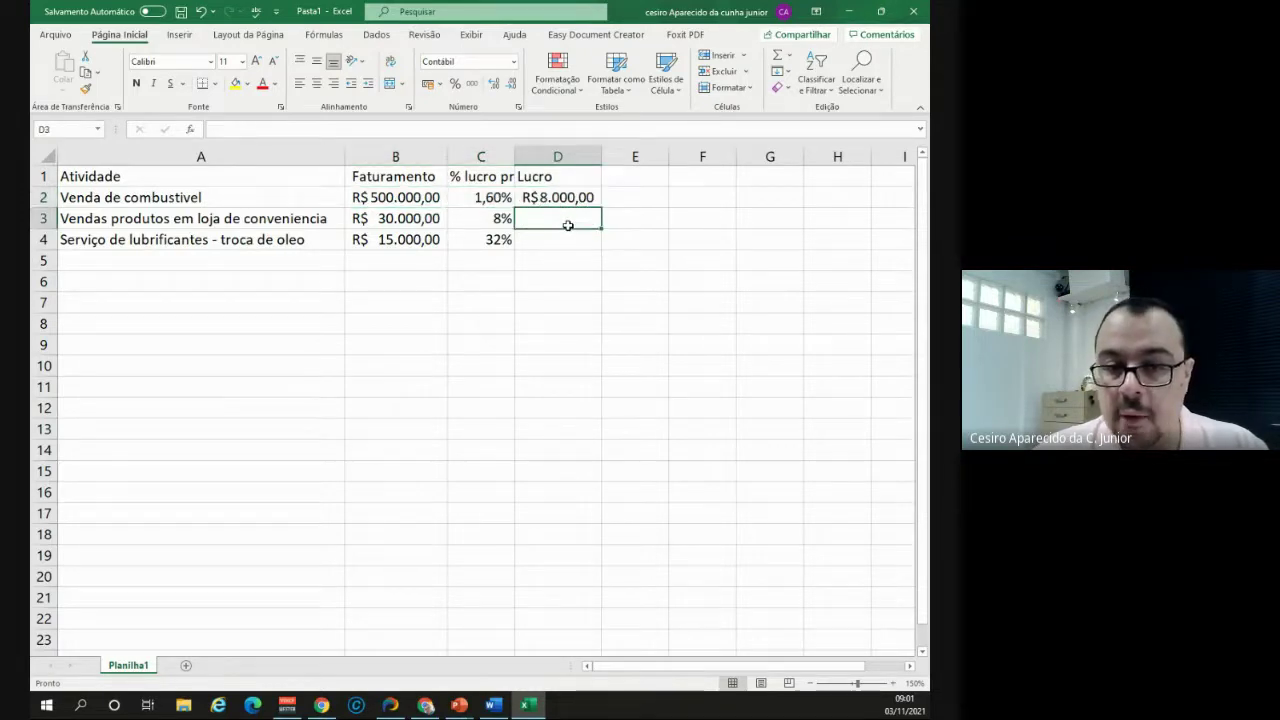
- Calculate the presumed profit on convenience store sales in cell D3 with the formula =B3*C3
{"action": "left_click", "coordinate": [232, 219]}
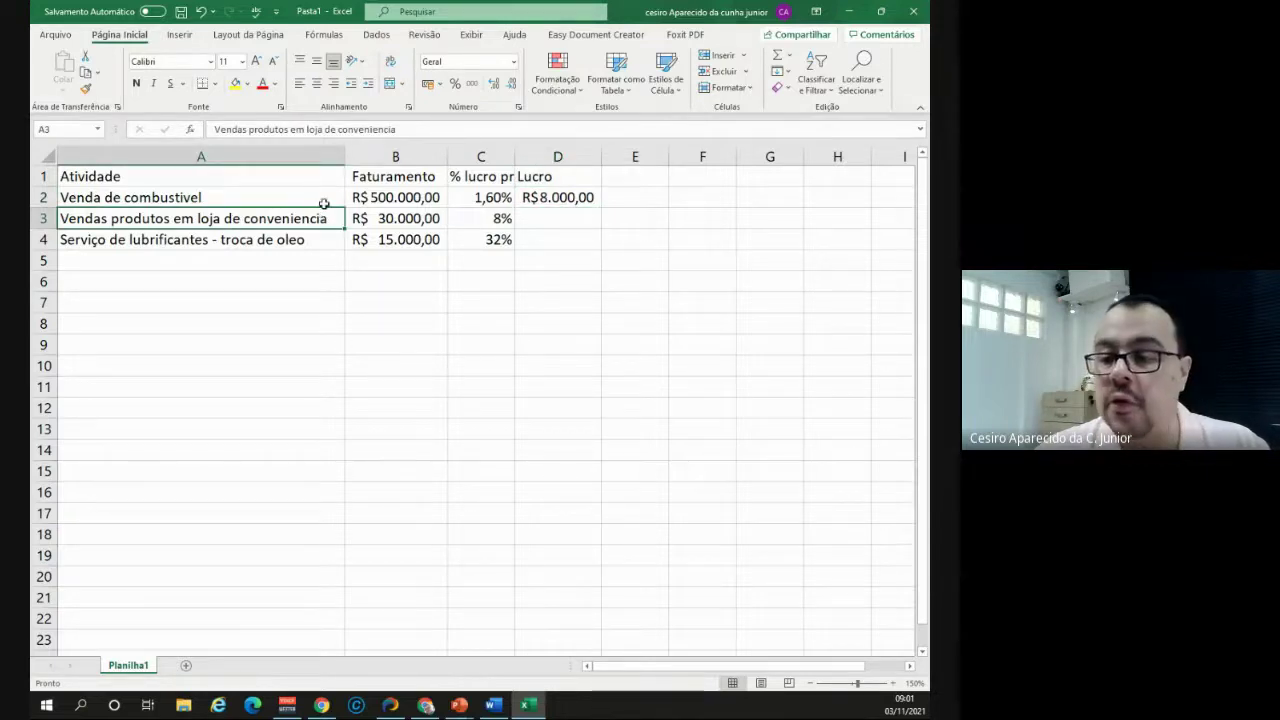
{"action": "left_click", "coordinate": [565, 215]}
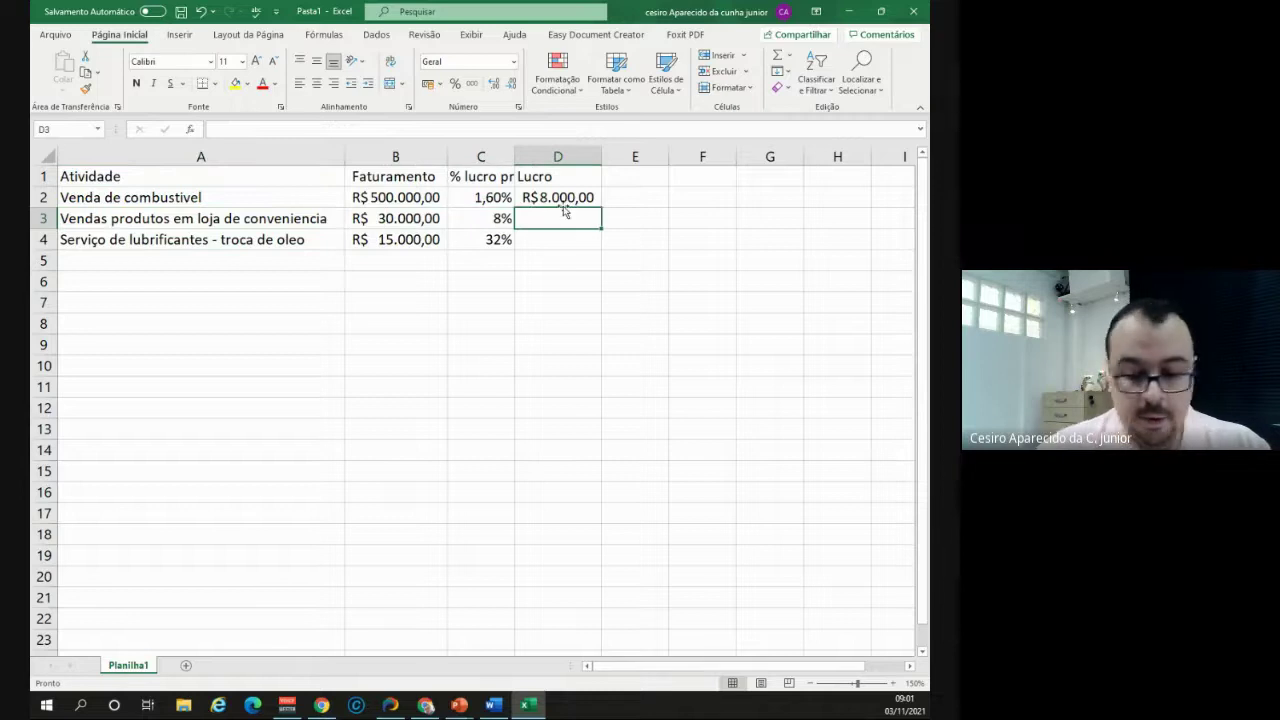
{"action": "type", "text": "="}
{"action": "key", "text": "Left"}
{"action": "key", "text": "Left"}
{"action": "key", "text": "Left"}
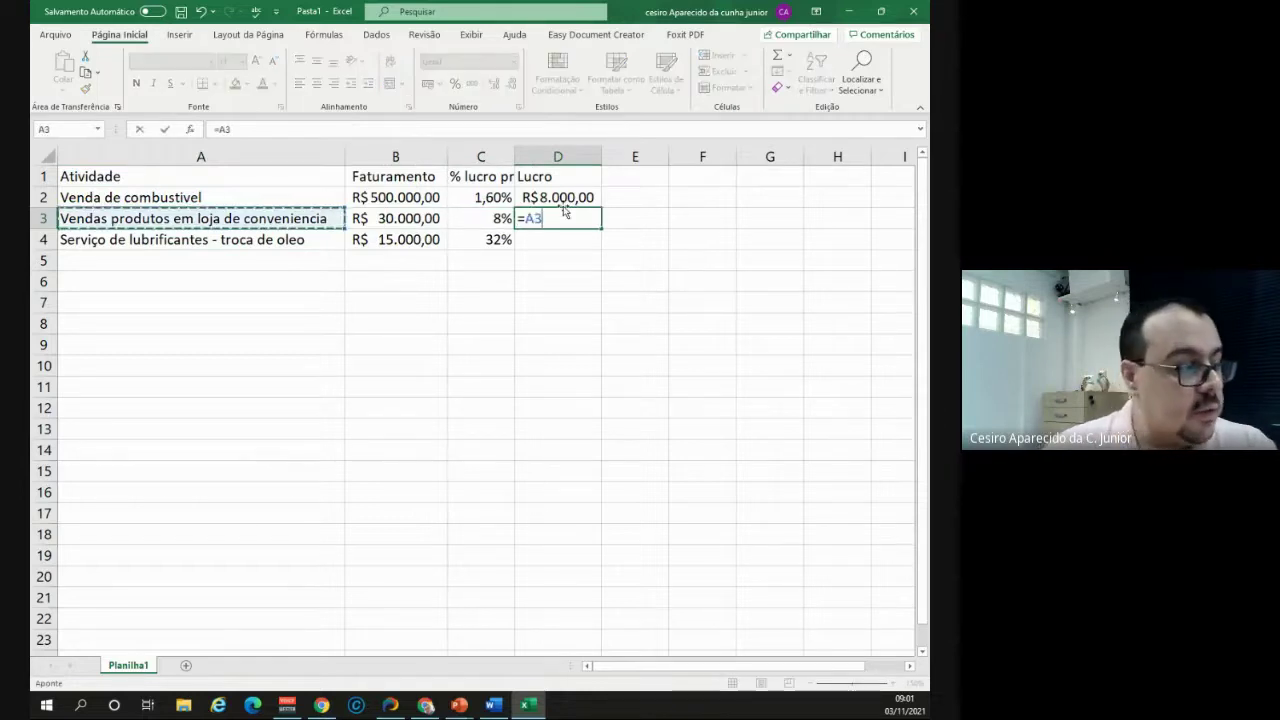
{"action": "key", "text": "Right"}
{"action": "type", "text": "*"}
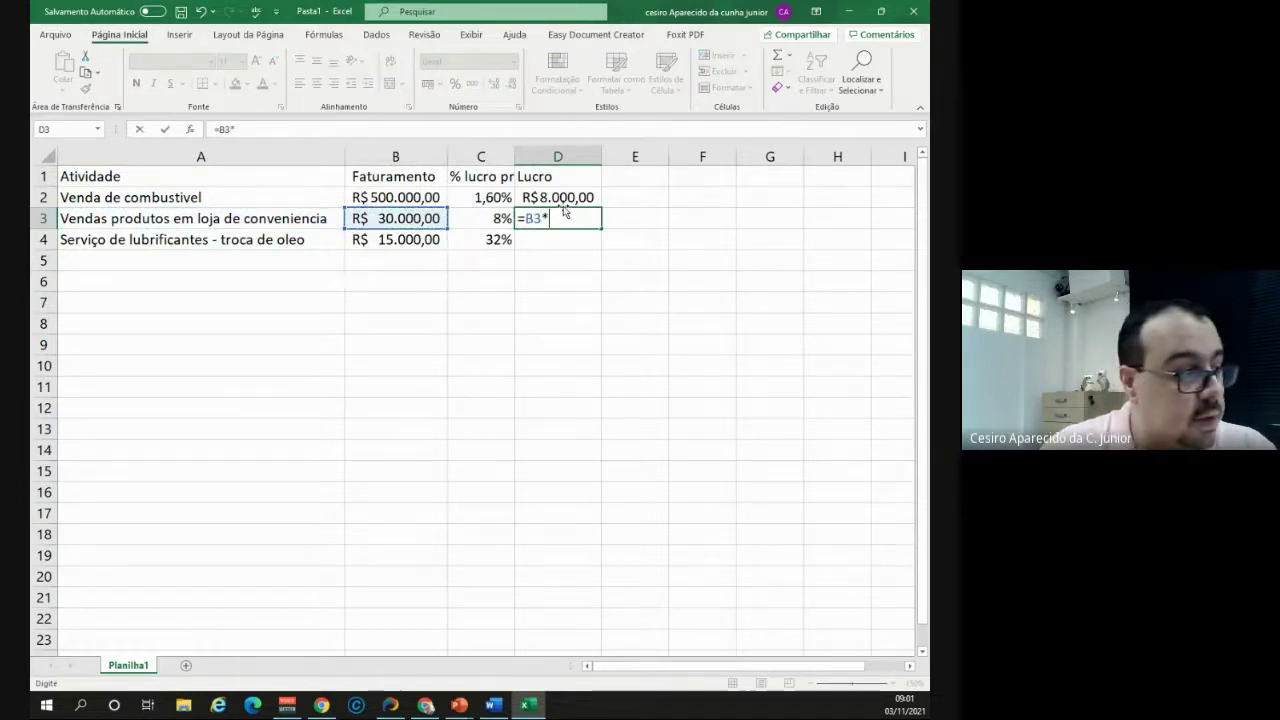
{"action": "key", "text": "Left"}
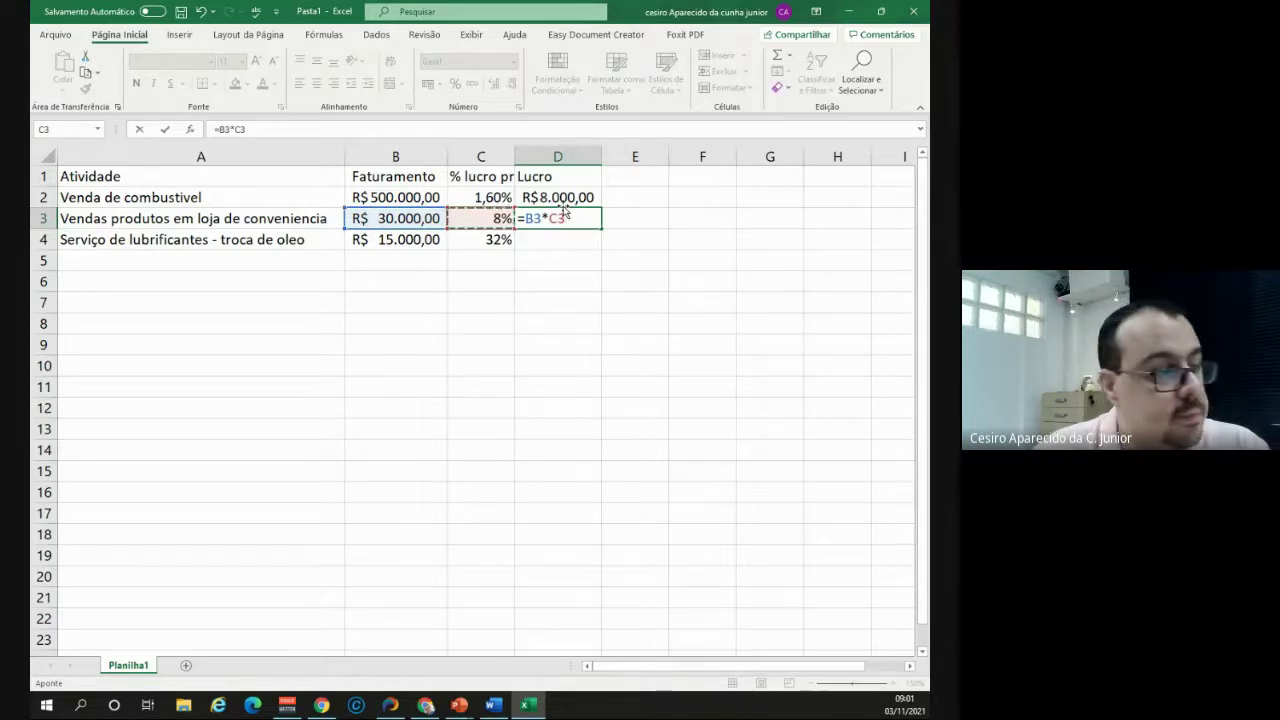
{"action": "key", "text": "Return"}
{"action": "key", "text": "Up"}
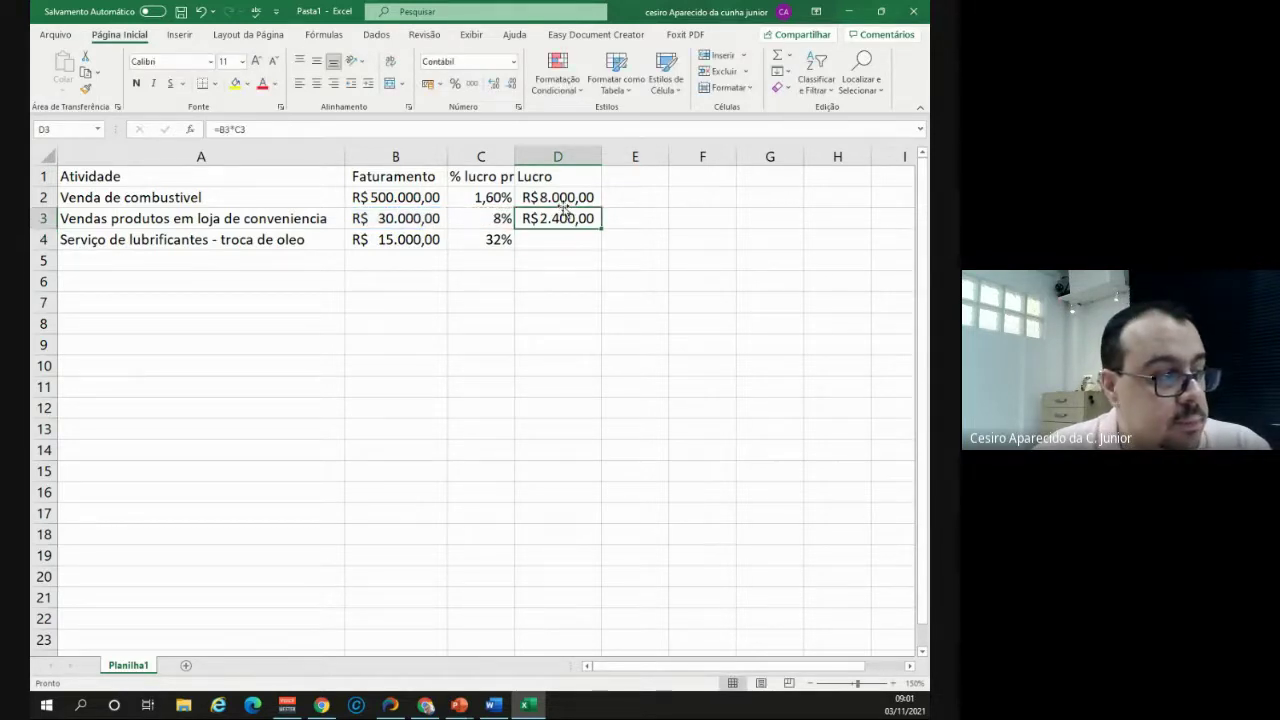
- Review the activity, revenue, percentage and profit cells of the convenience store row
{"action": "key", "text": "Left"}
{"action": "key", "text": "Left"}
{"action": "key", "text": "Left"}
{"action": "key", "text": "Right"}
{"action": "key", "text": "Right"}
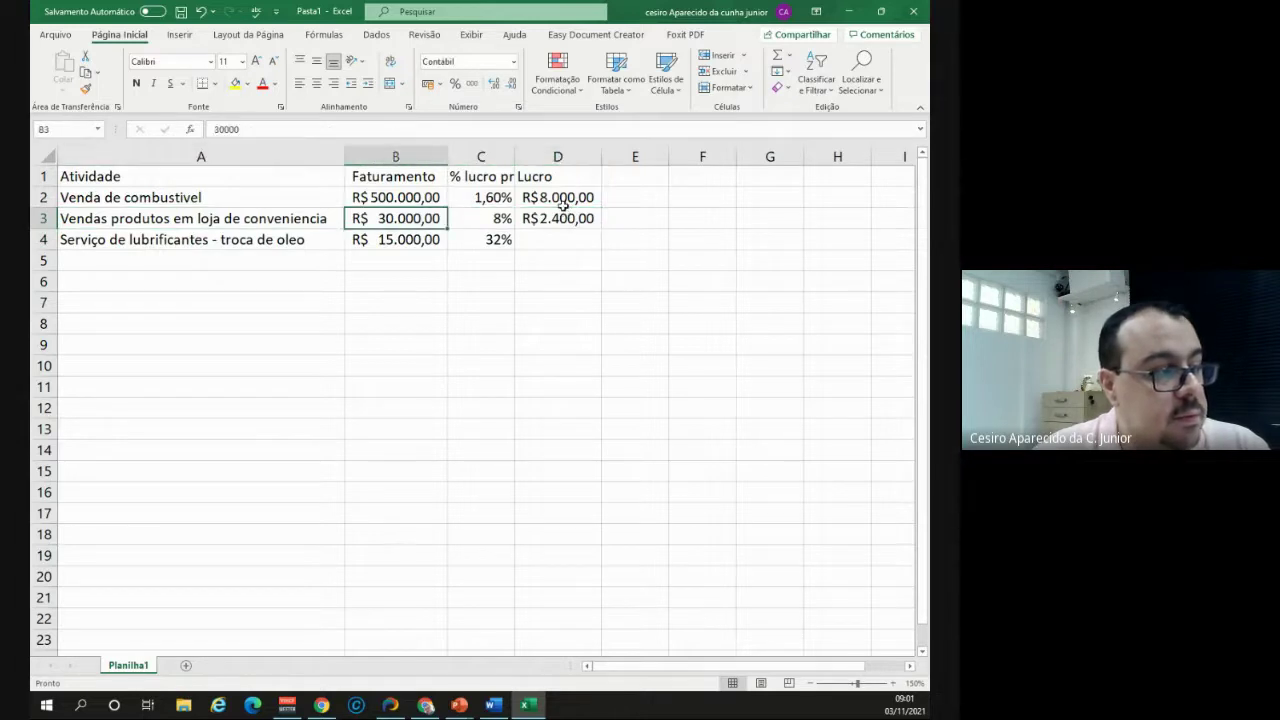
{"action": "key", "text": "Right"}
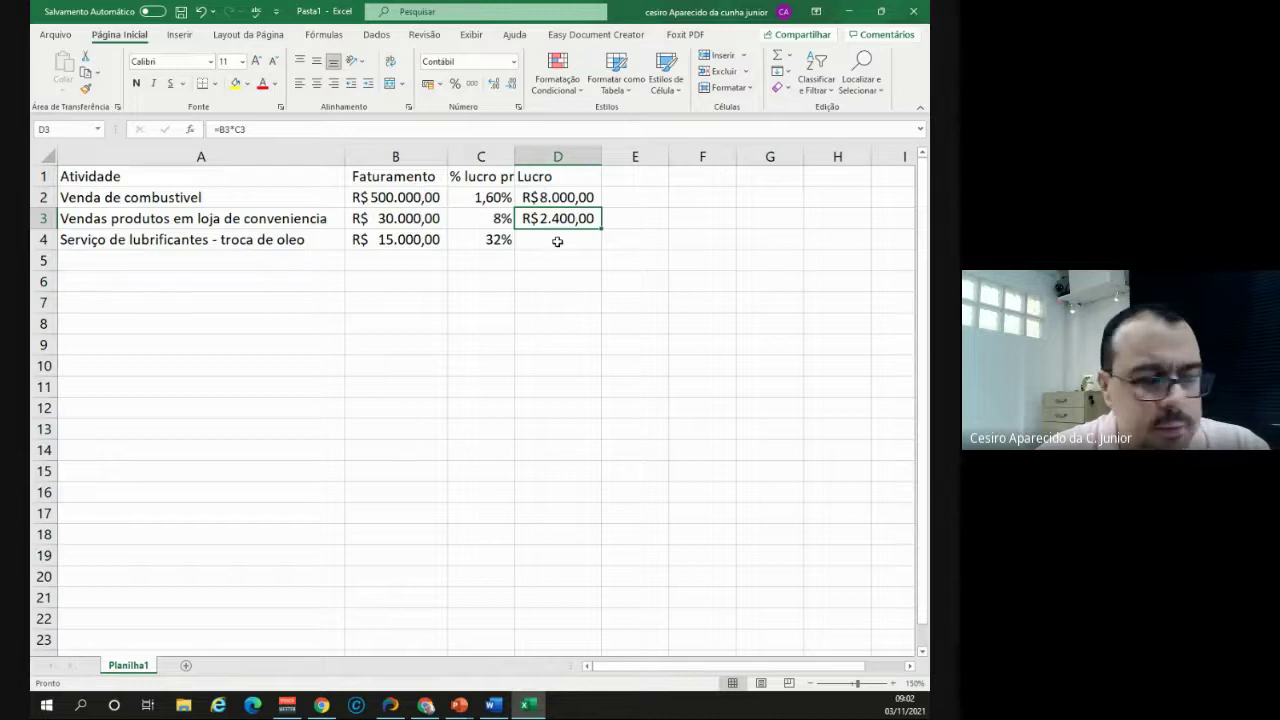
- Calculate the presumed profit on the lubricant and oil change service in cell D4 with the formula =B4*C4
{"action": "left_click", "coordinate": [557, 240]}
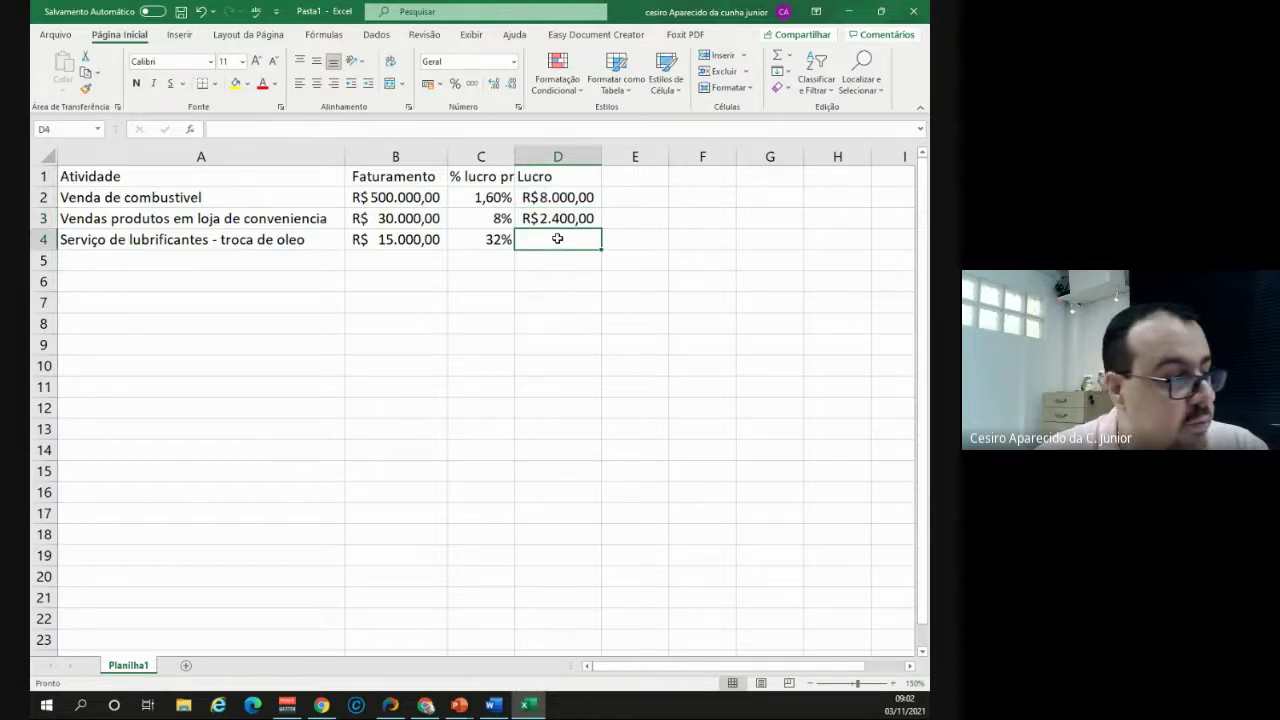
{"action": "type", "text": "="}
{"action": "left_click", "coordinate": [425, 238]}
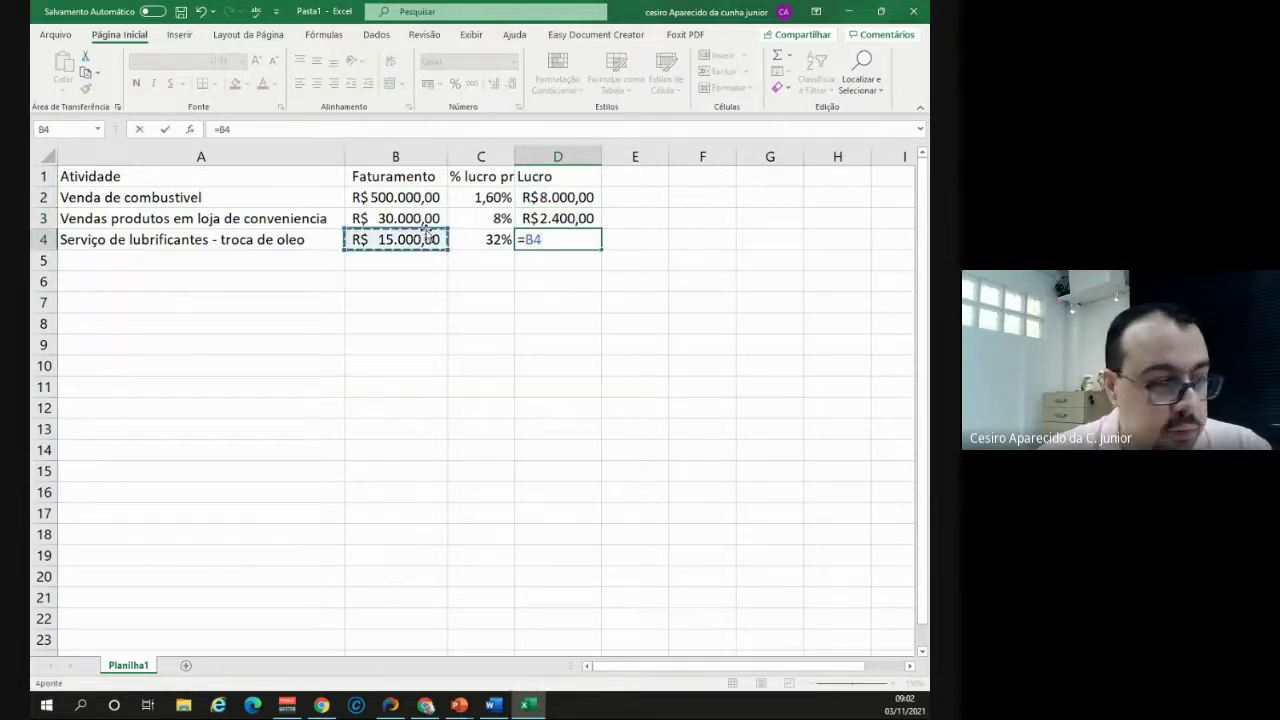
{"action": "type", "text": "*"}
{"action": "key", "text": "Left"}
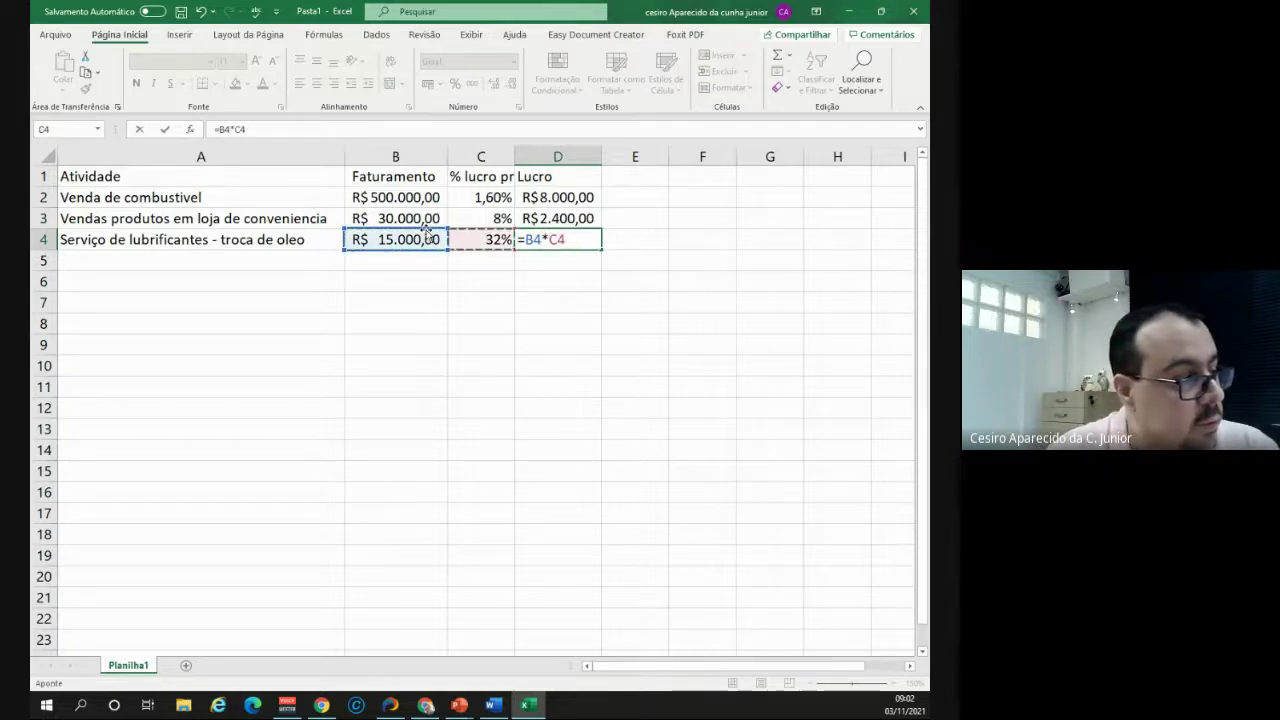
{"action": "key", "text": "Return"}
{"action": "key", "text": "Up"}
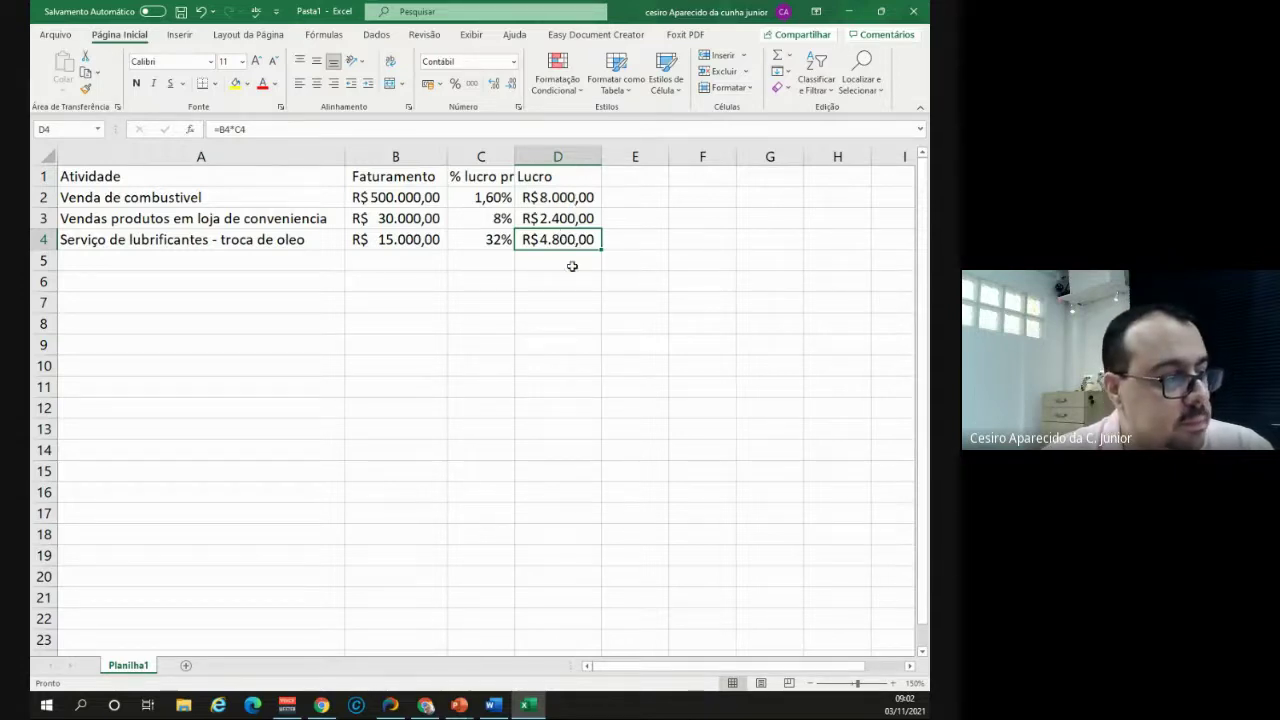
- Enter the label "Base de calculo do IRPJ" in cell C6
{"action": "left_click", "coordinate": [572, 266]}
{"action": "left_click", "coordinate": [572, 274]}
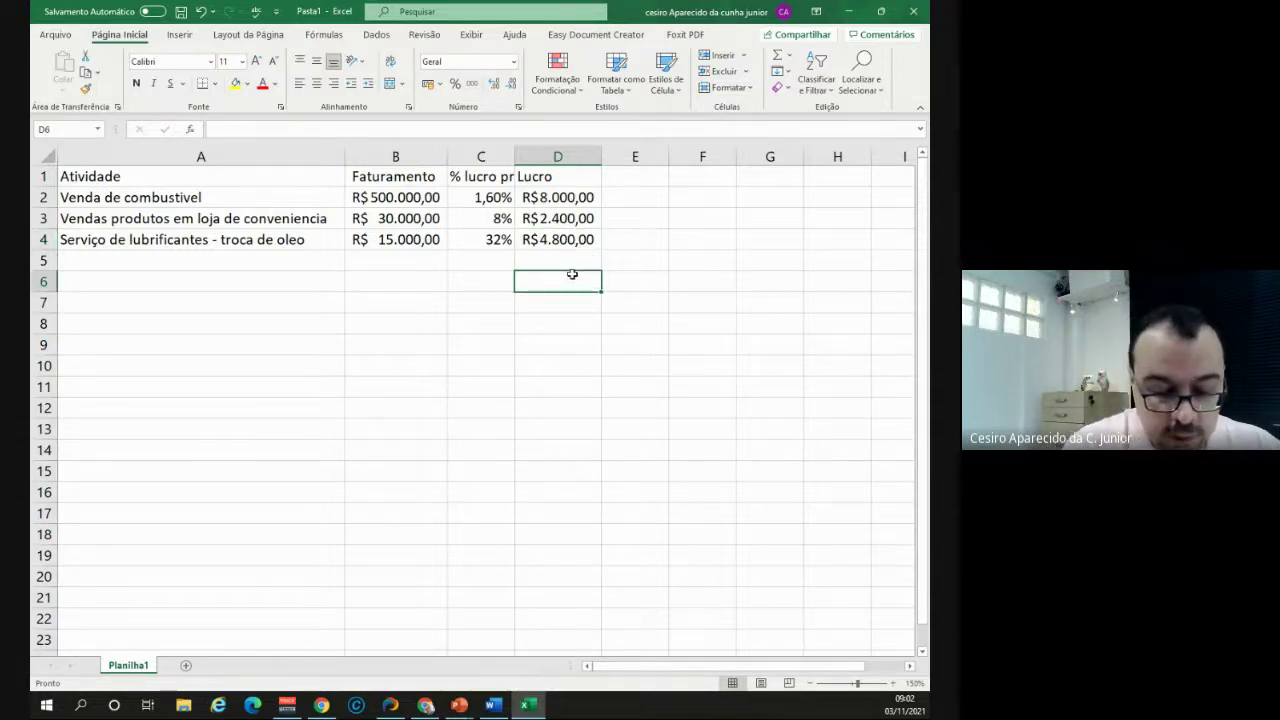
{"action": "key", "text": "Left"}
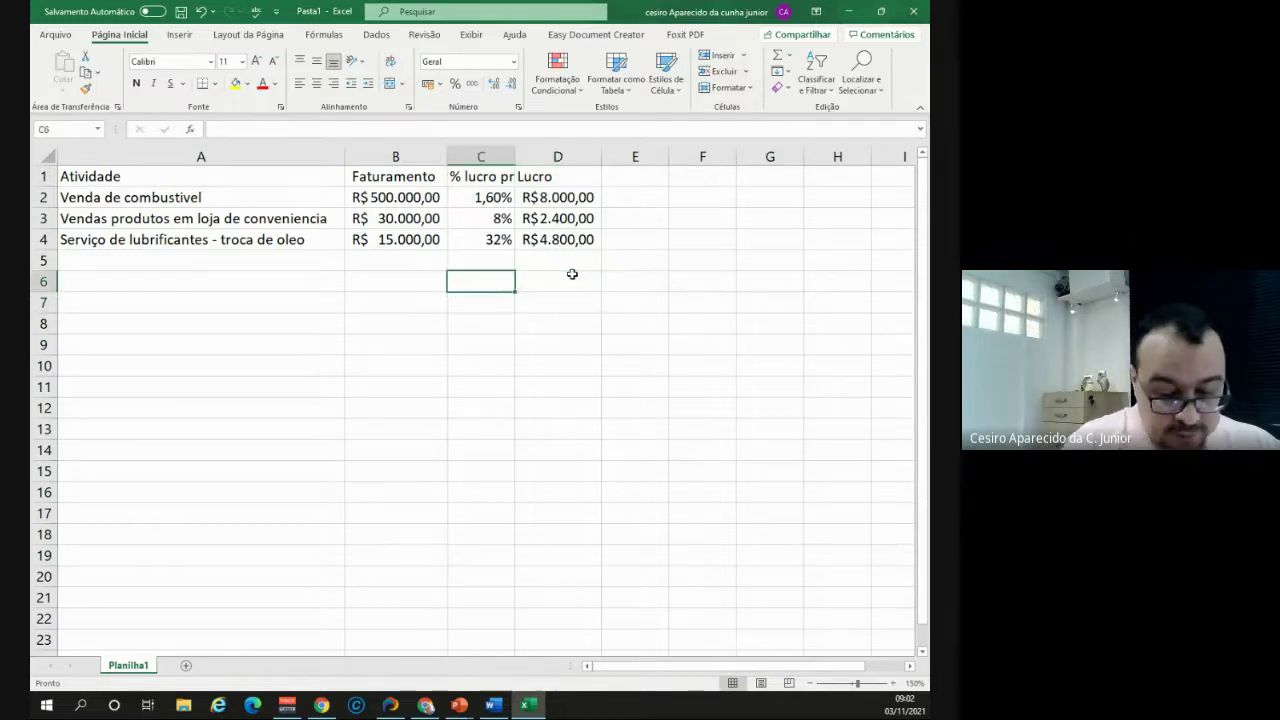
{"action": "type", "text": "Bas"}
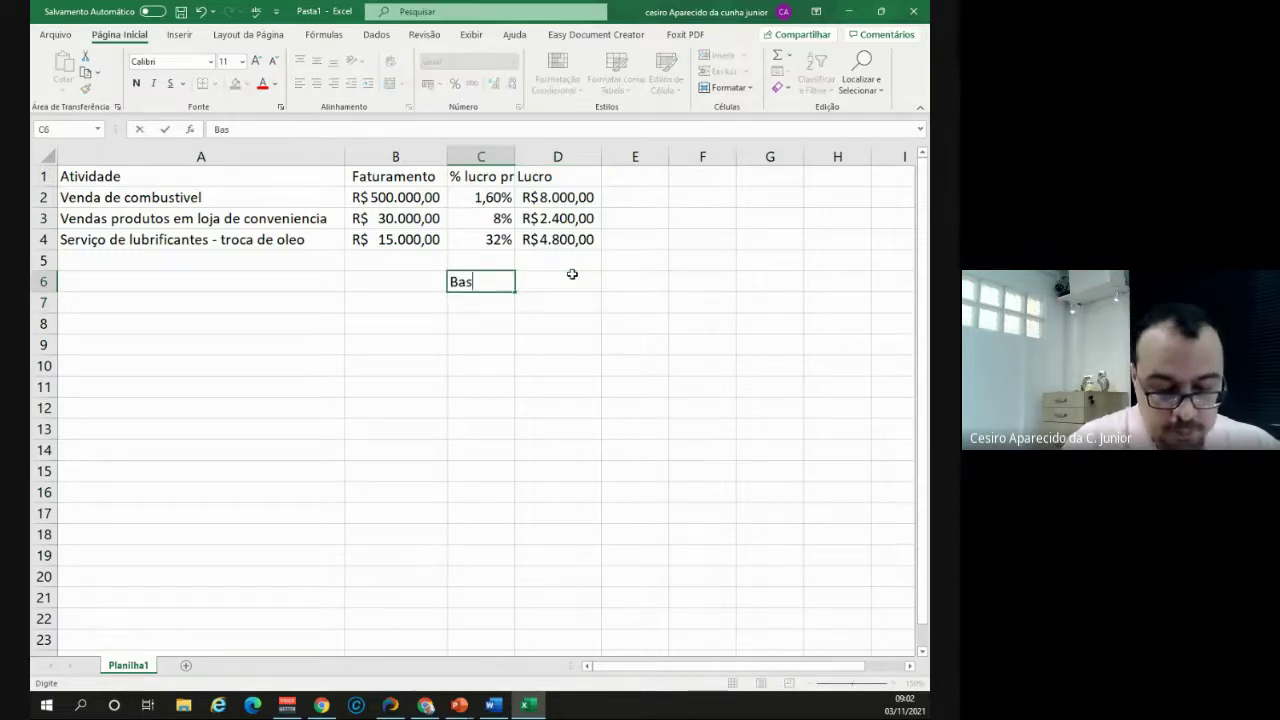
{"action": "type", "text": "e de calcu"}
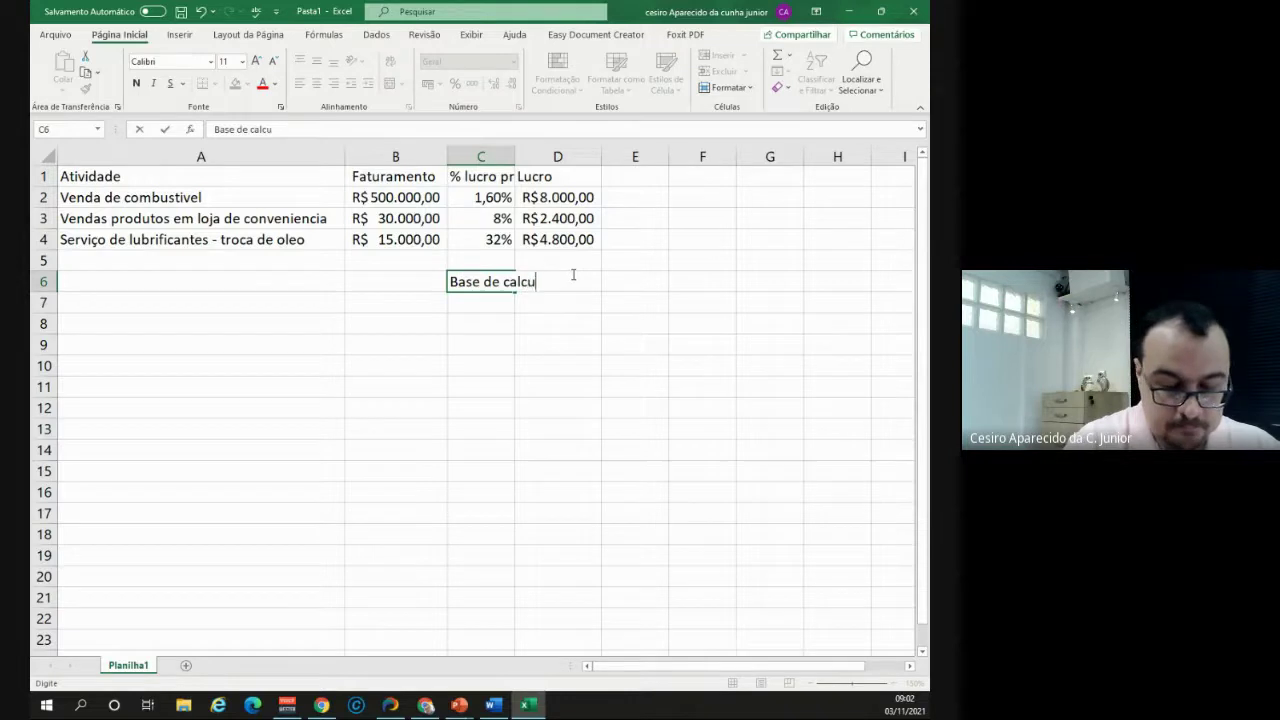
{"action": "type", "text": "lo do"}
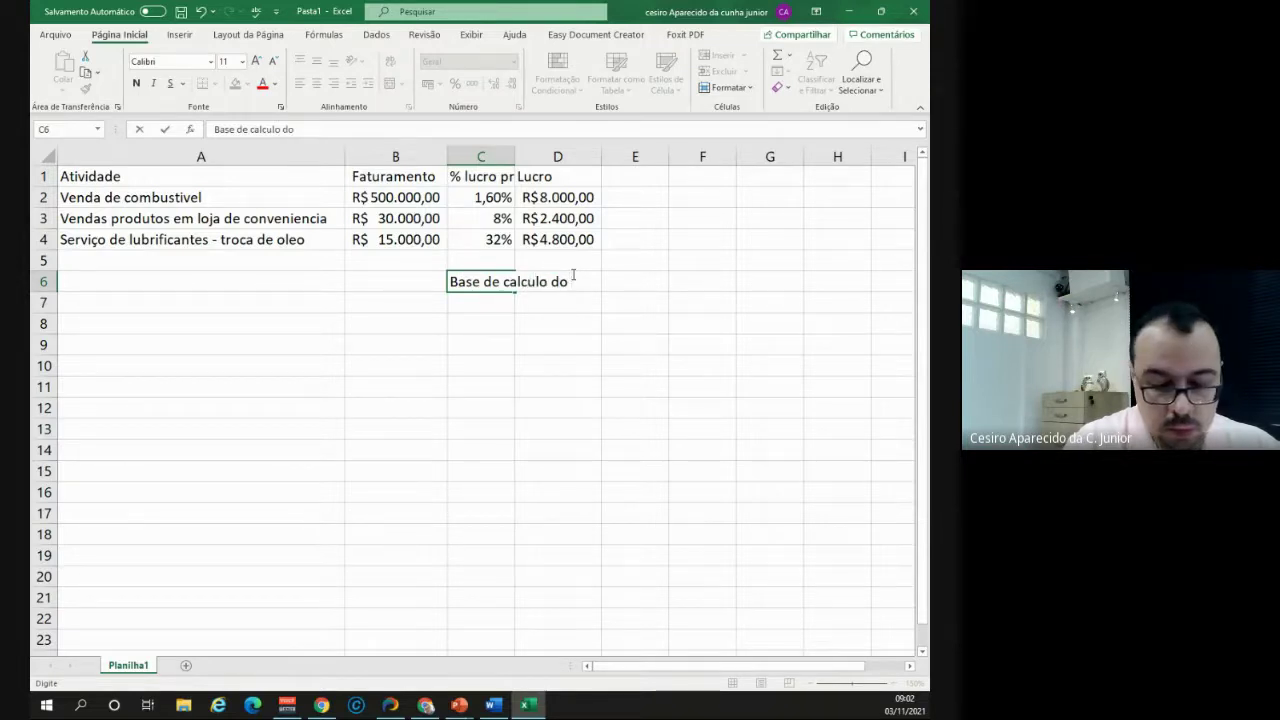
{"action": "type", "text": " IRPJ"}
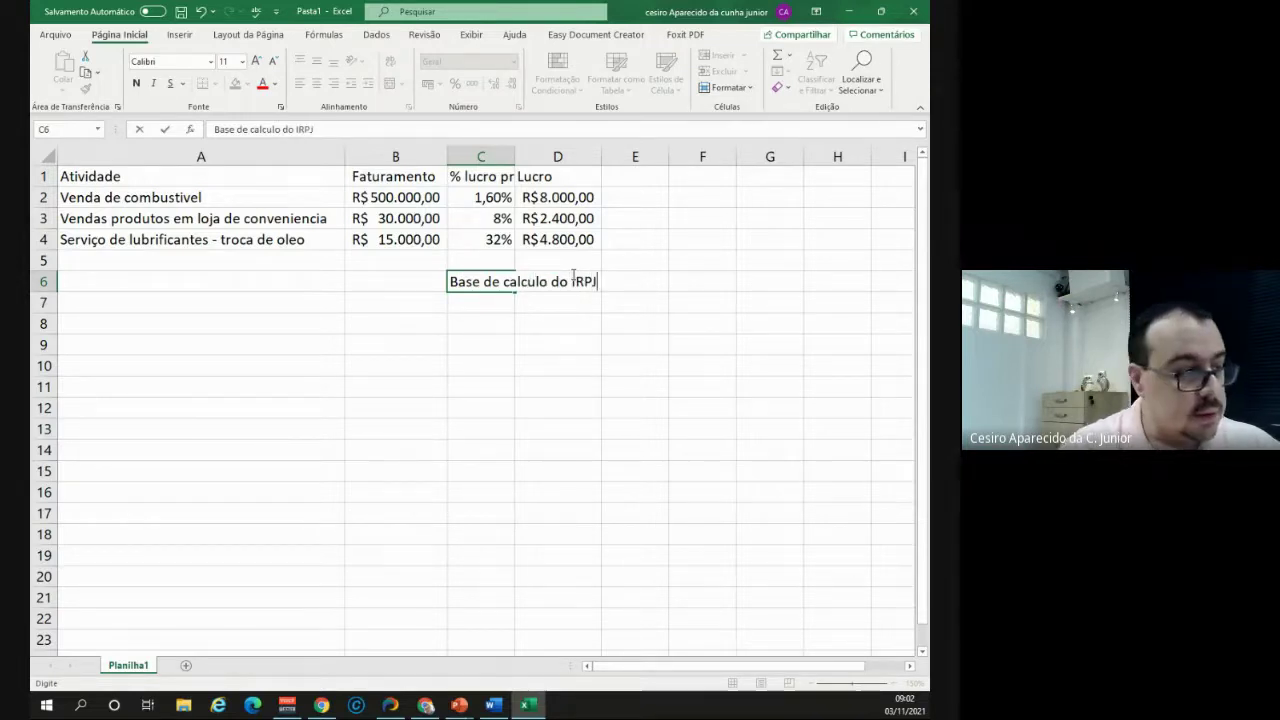
{"action": "key", "text": "Return"}
- Total the three presumed profits in cell D6 with =soma(D2:D4) and fit column C's width to its contents
{"action": "left_click", "coordinate": [572, 274]}
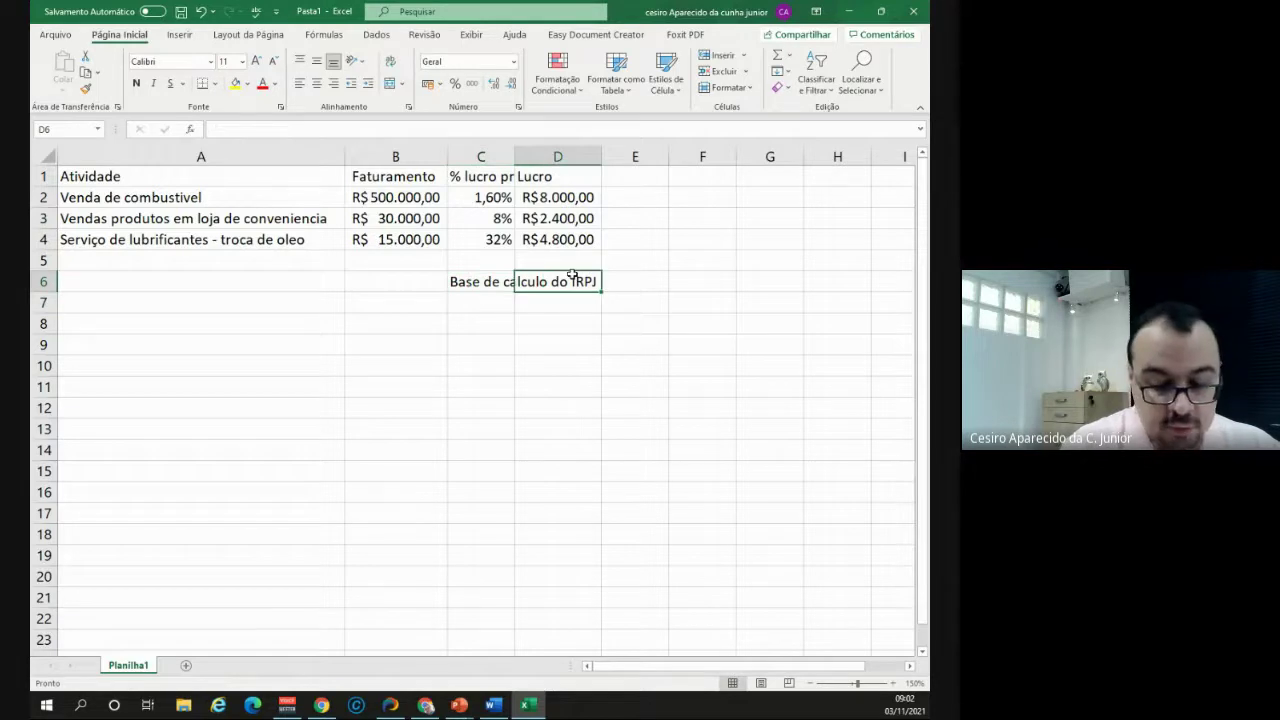
{"action": "type", "text": "=soma("}
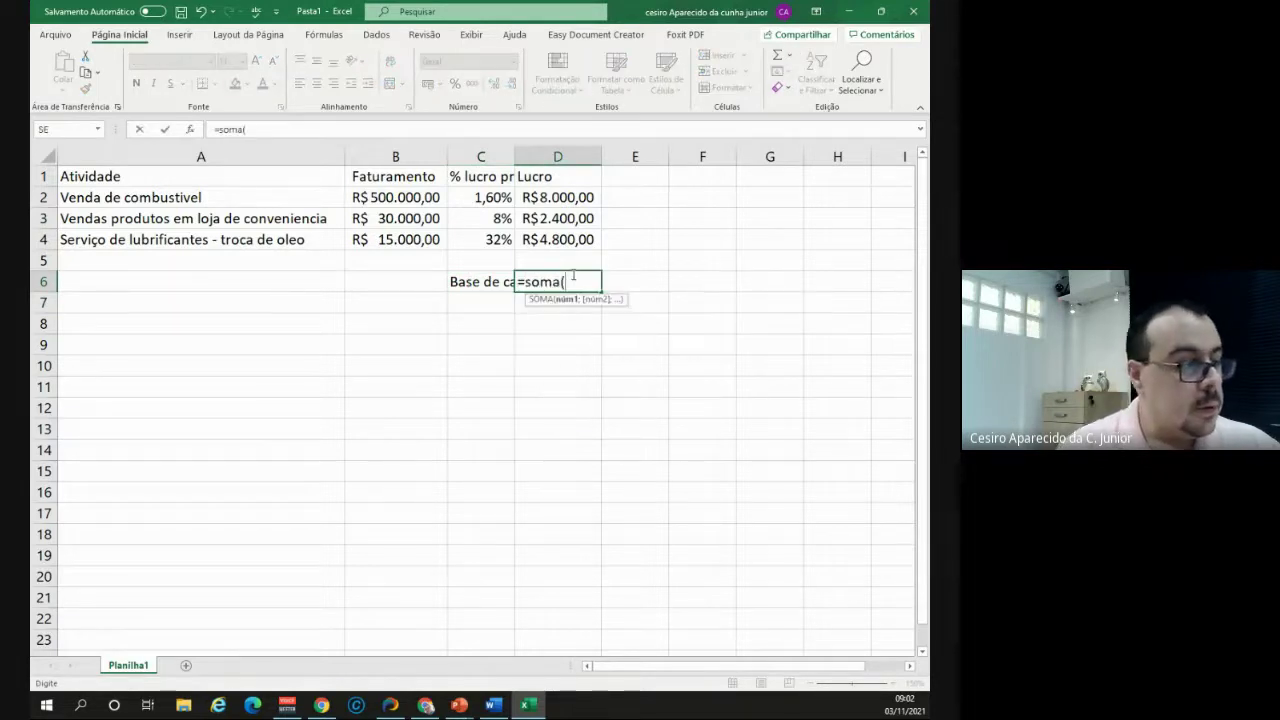
{"action": "key", "text": "Up"}
{"action": "key", "text": "Up"}
{"action": "key", "text": "shift+Up"}
{"action": "key", "text": "shift+Up"}
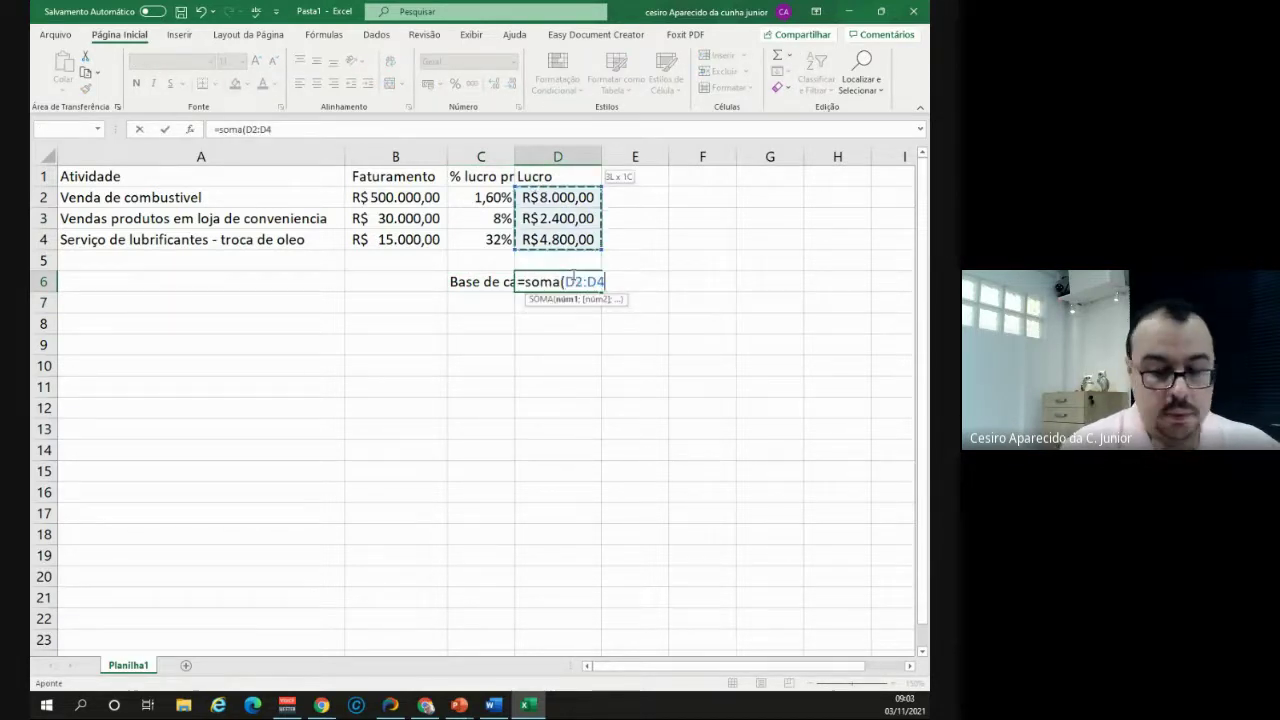
{"action": "type", "text": ")"}
{"action": "key", "text": "Return"}
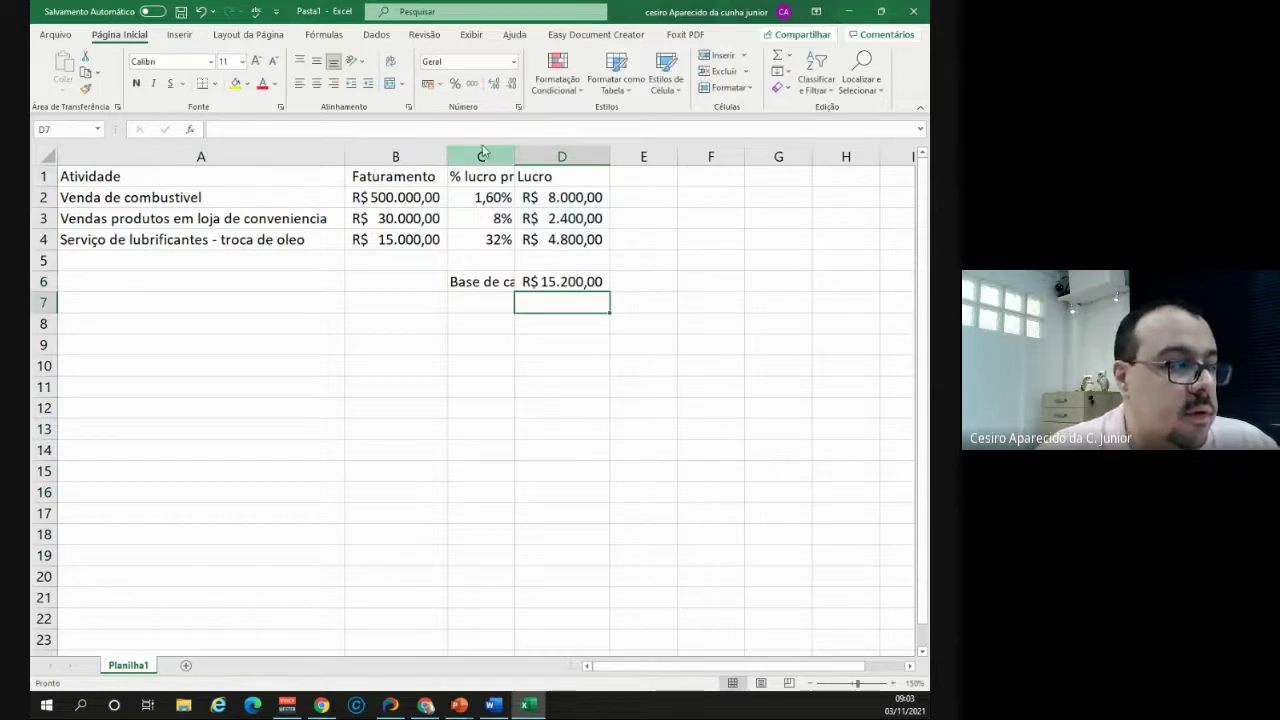
{"action": "double_click", "coordinate": [514, 154]}
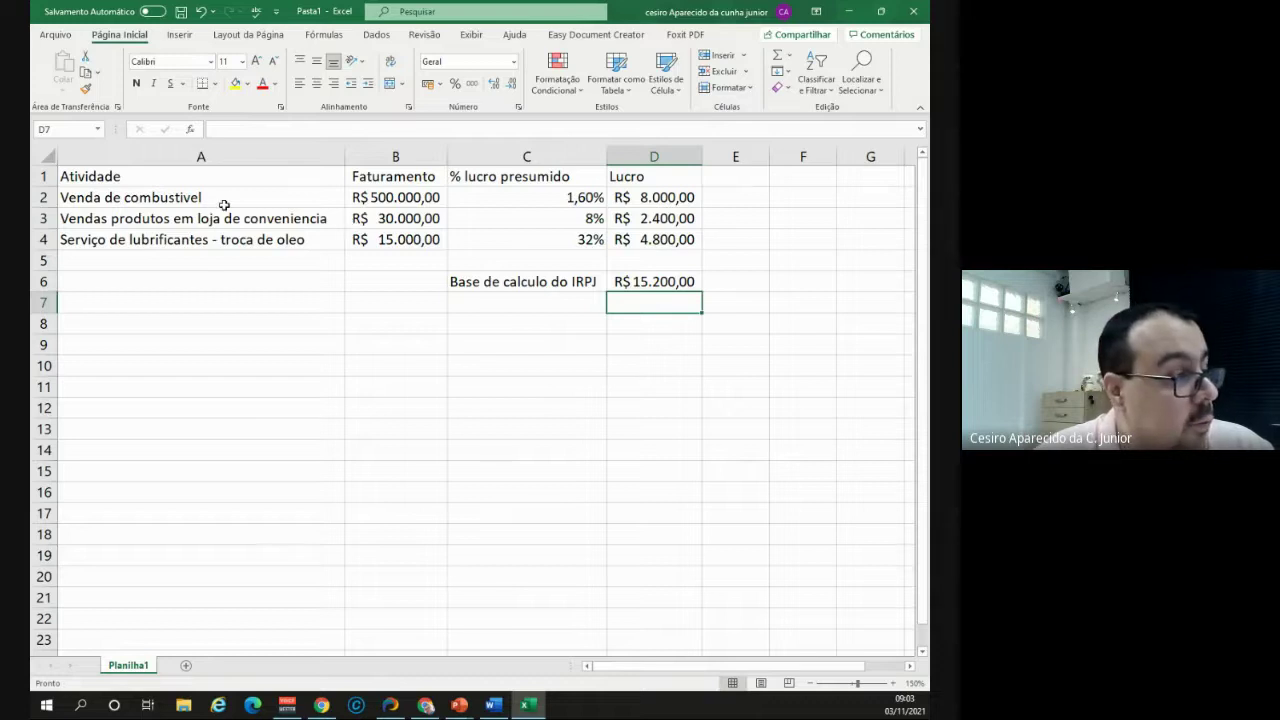
- Review the fuel sales row and the IRPJ base label, and switch to the Lucro Presumido slideshow, advancing one slide past the IRPJ percentages
{"action": "left_click_drag", "start_coordinate": [224, 201], "coordinate": [687, 197]}
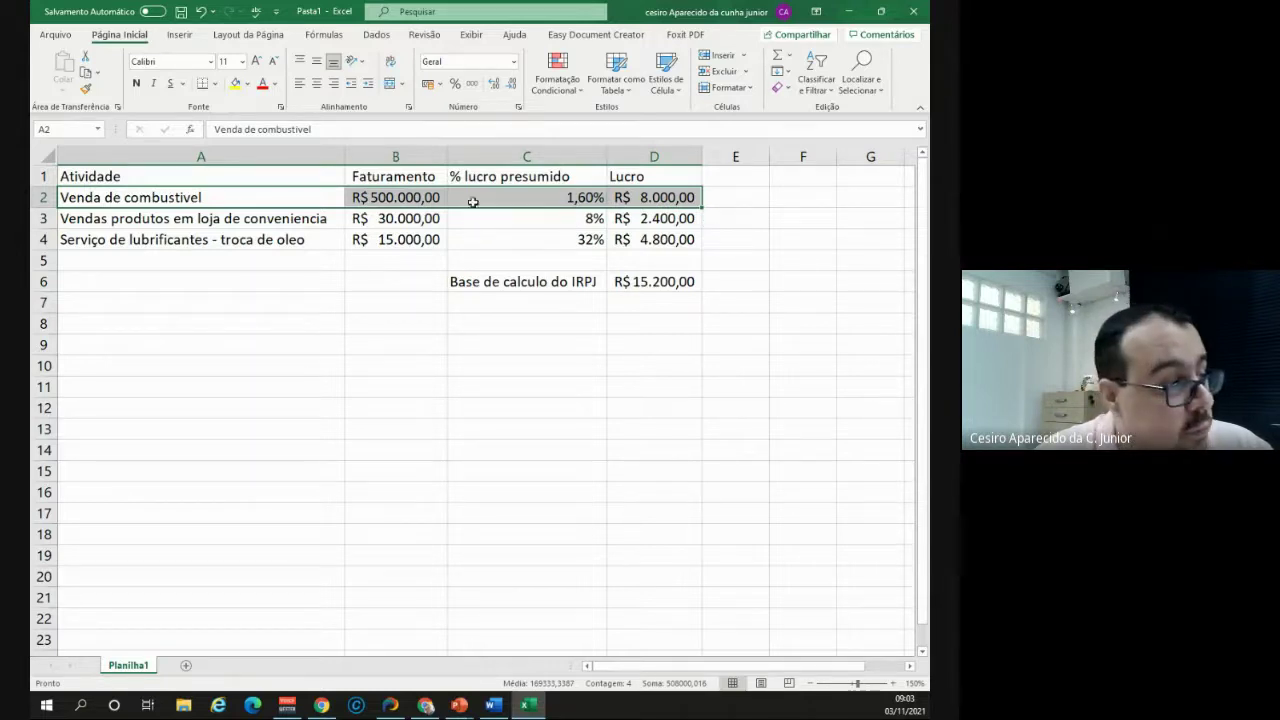
{"action": "left_click", "coordinate": [505, 285]}
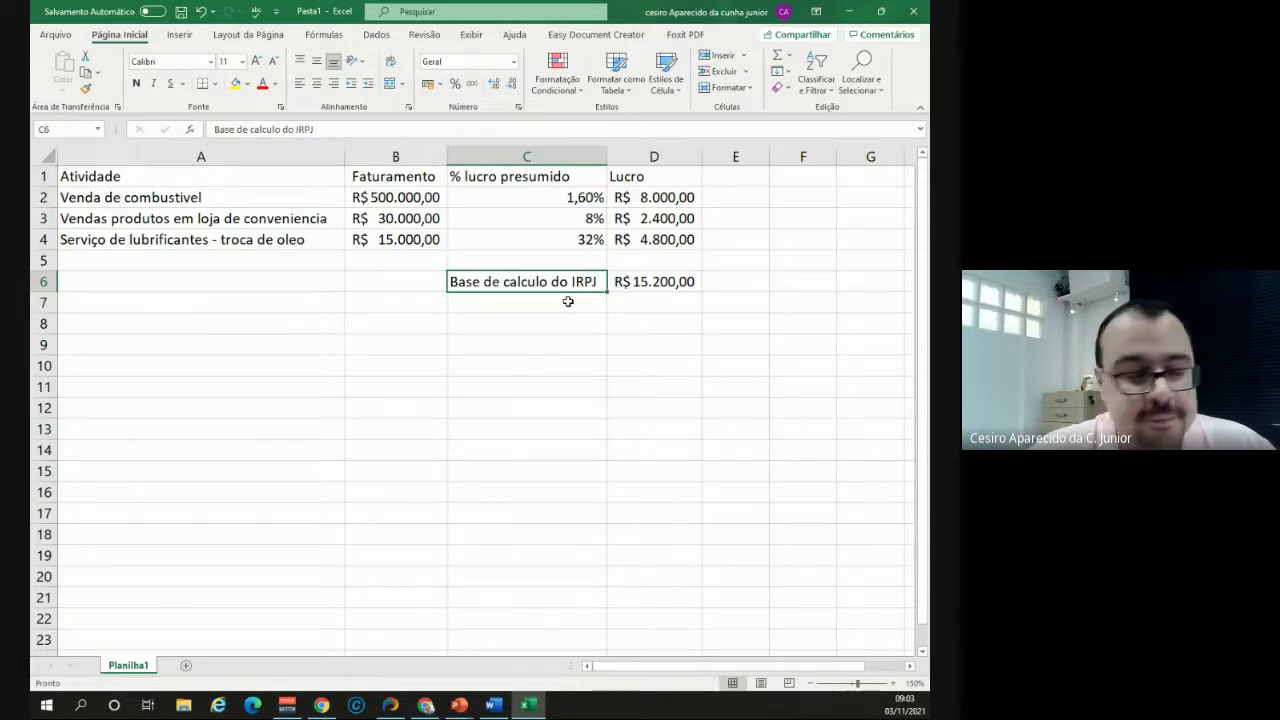
{"action": "key", "text": "alt+Tab"}
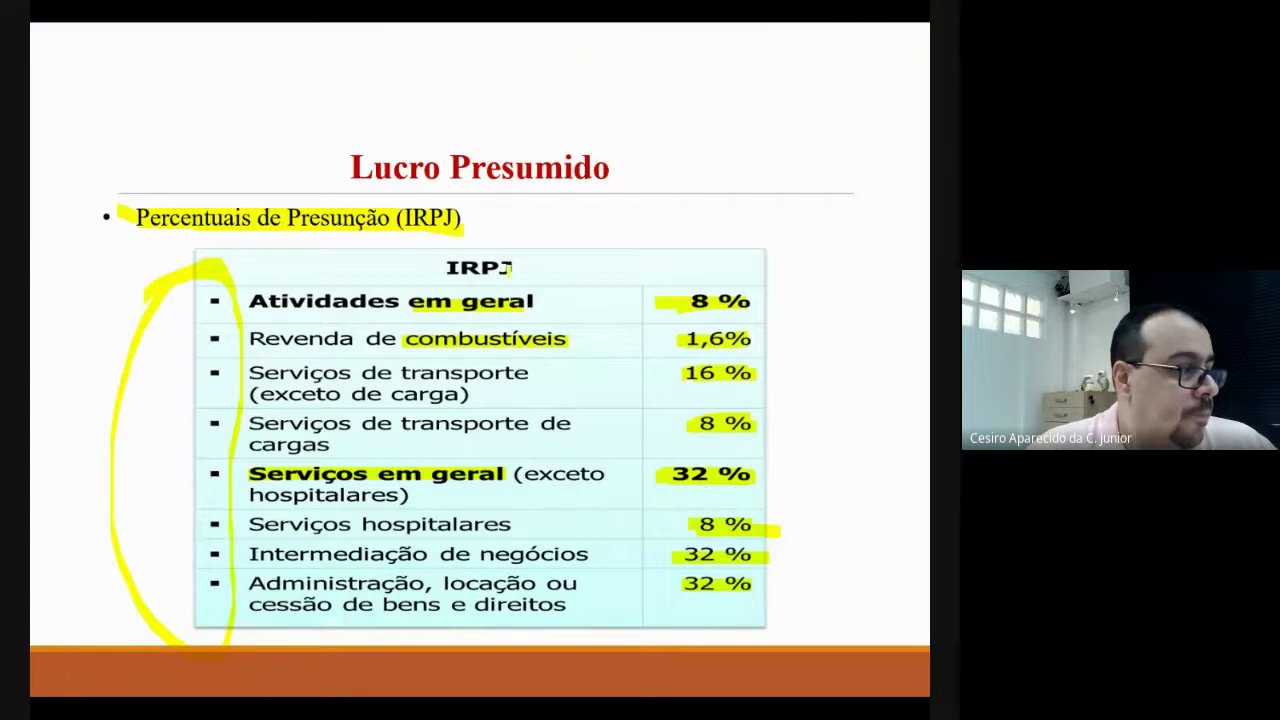
{"action": "key", "text": "Right"}
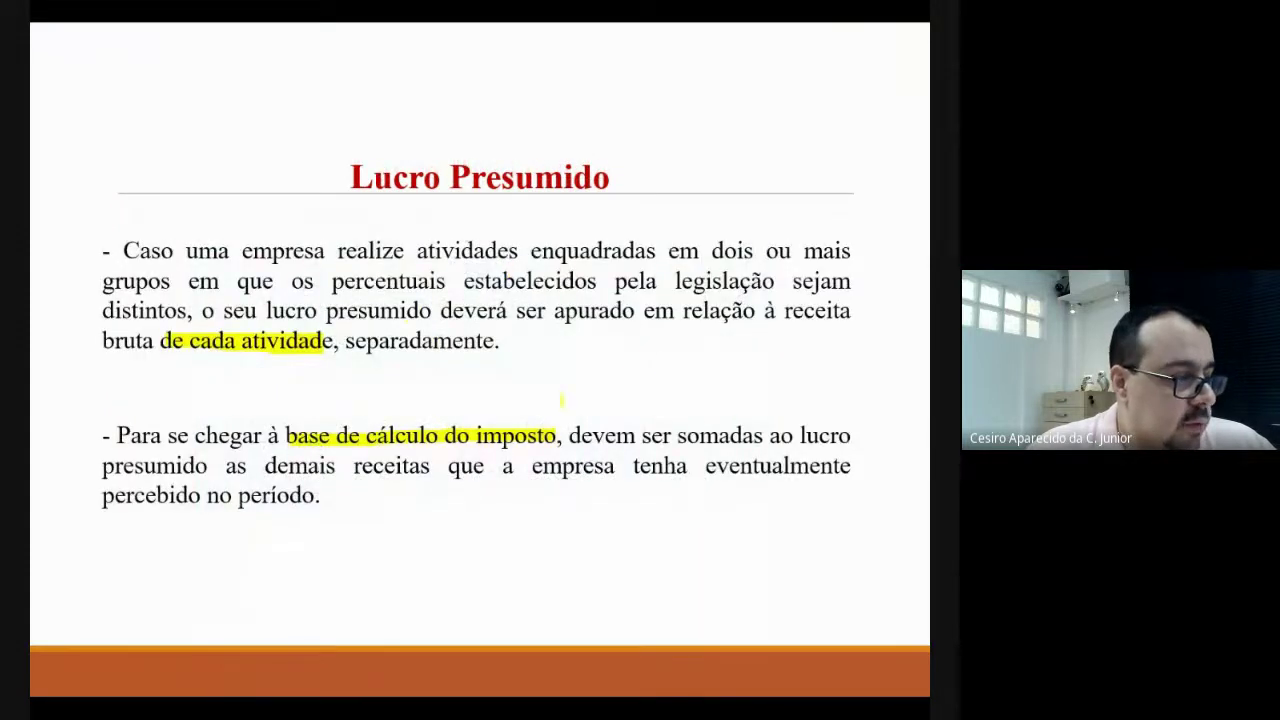